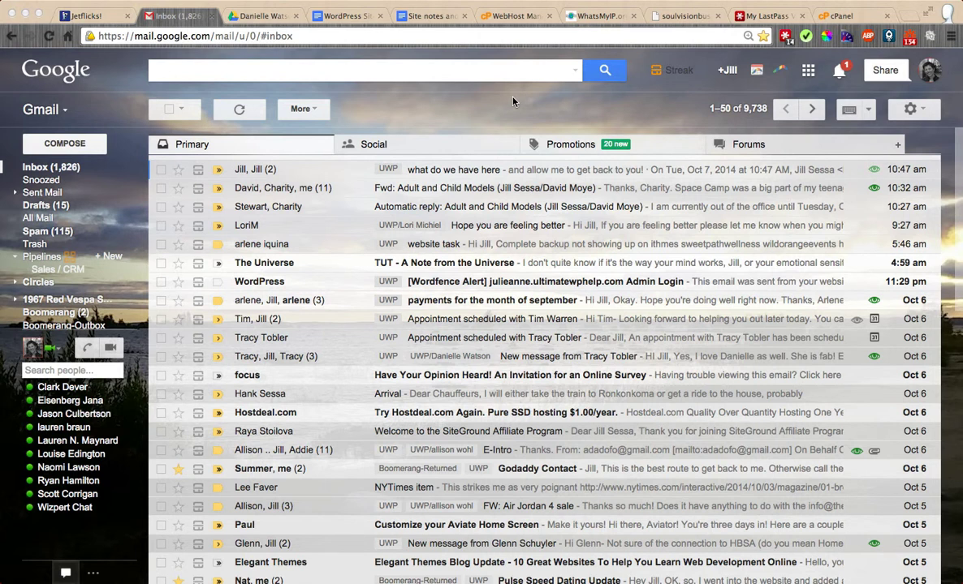
Step: Glance at the cPanel dashboard, then return to the Gmail inbox
click(840, 16)
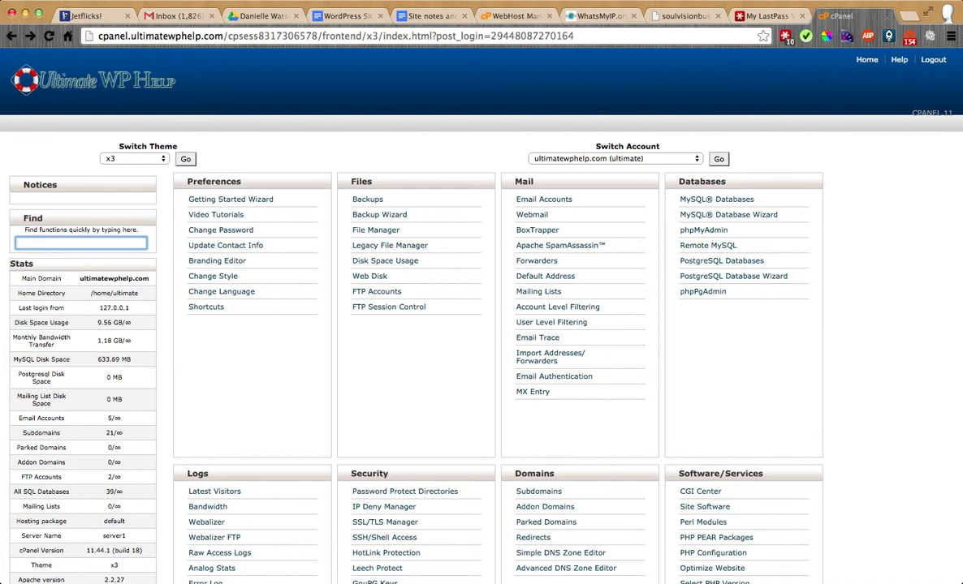
click(180, 15)
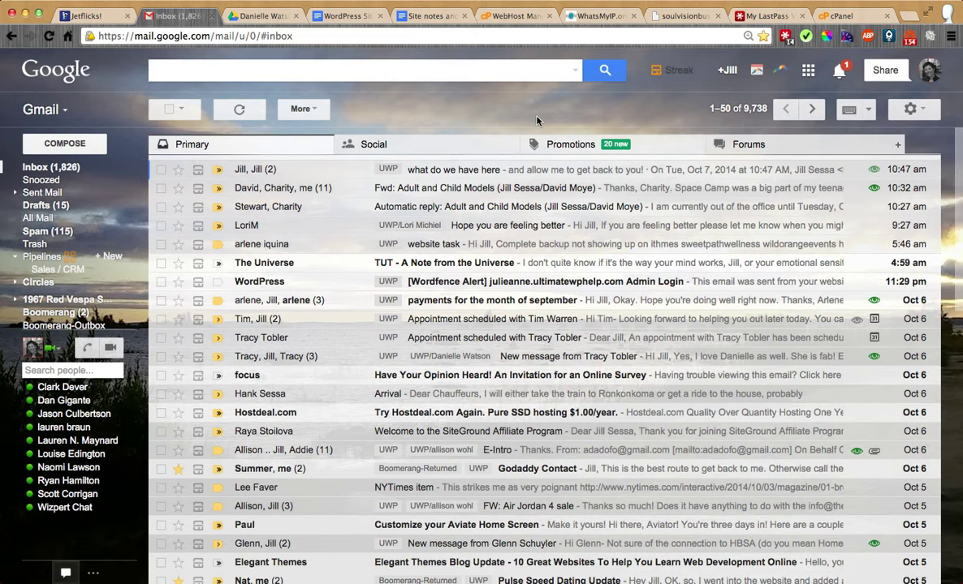
key(super+9)
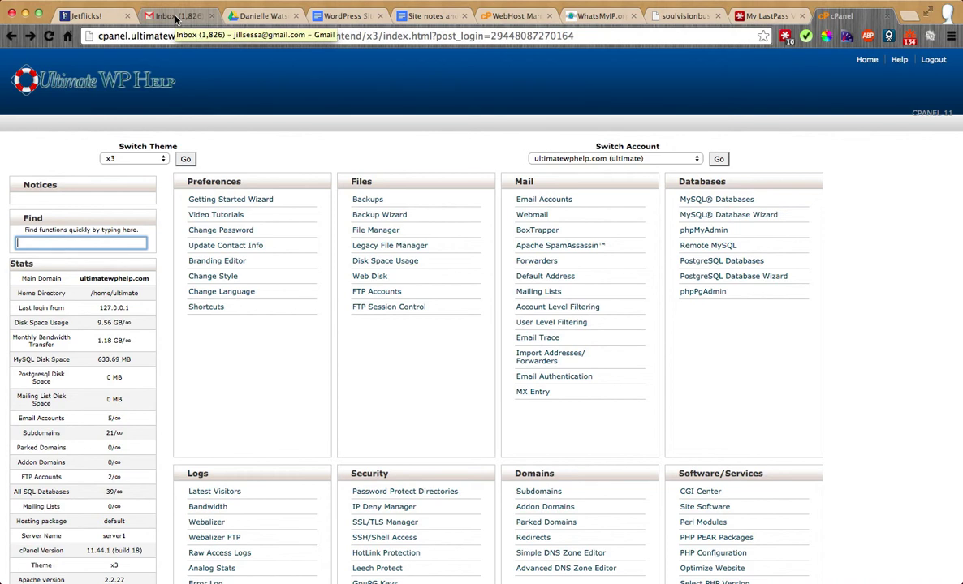
click(176, 16)
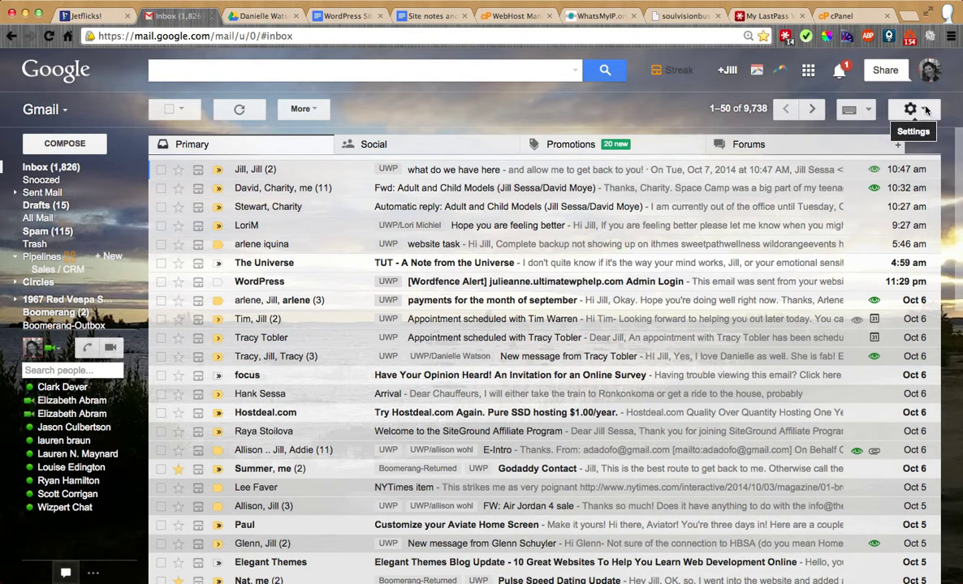
Step: Open Settings > Accounts and Import and highlight the help address's outgoing server details
click(924, 110)
click(808, 217)
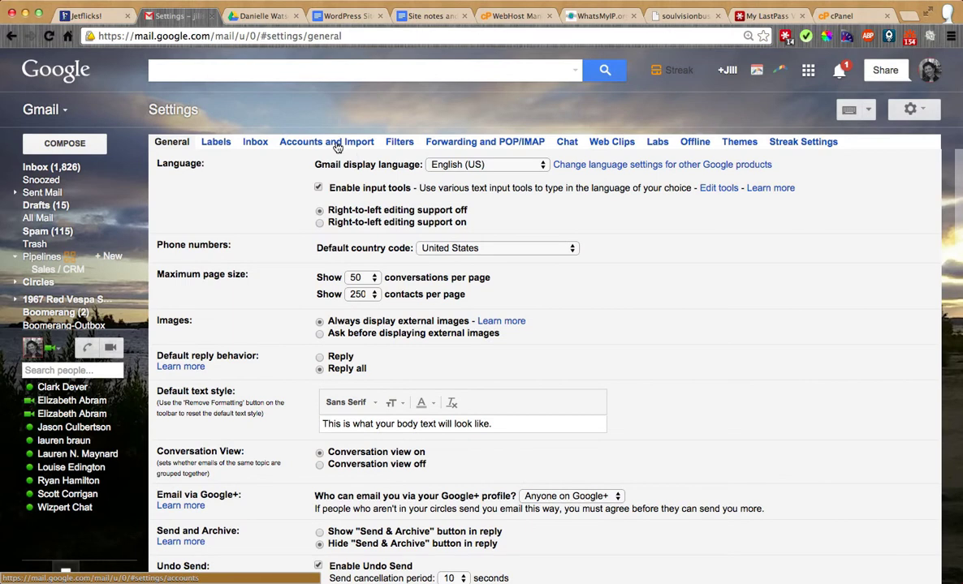
click(337, 145)
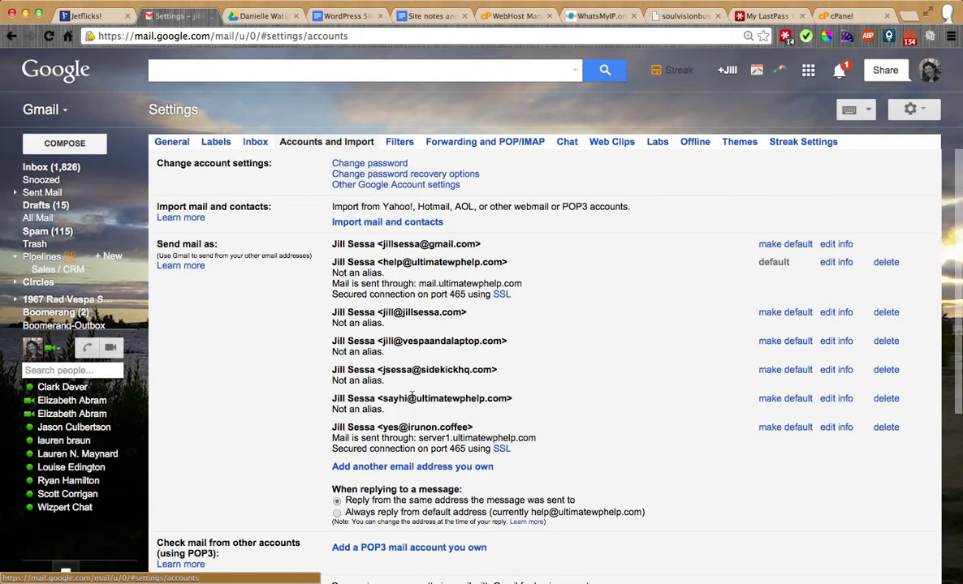
scroll(600, 355, down, 1)
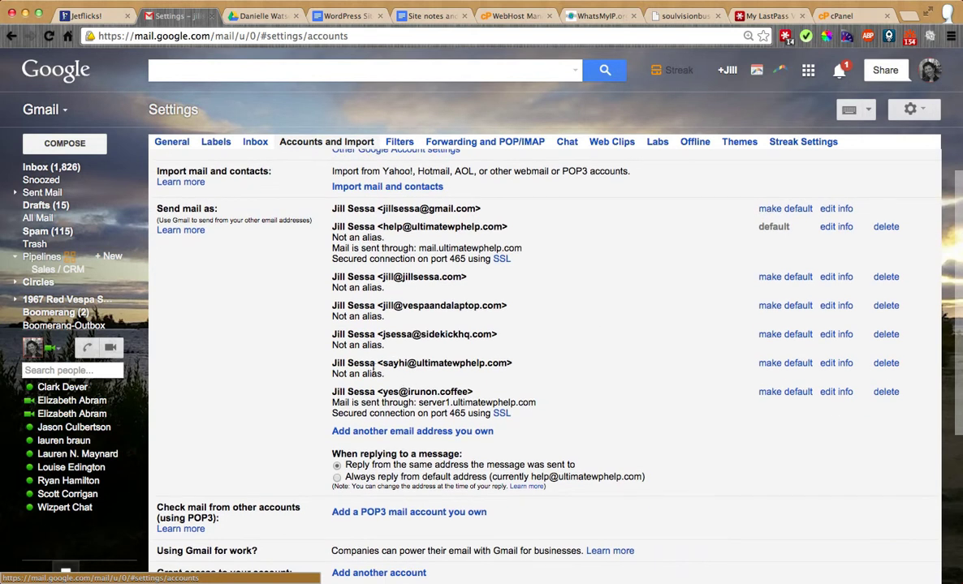
drag(334, 249, 522, 254)
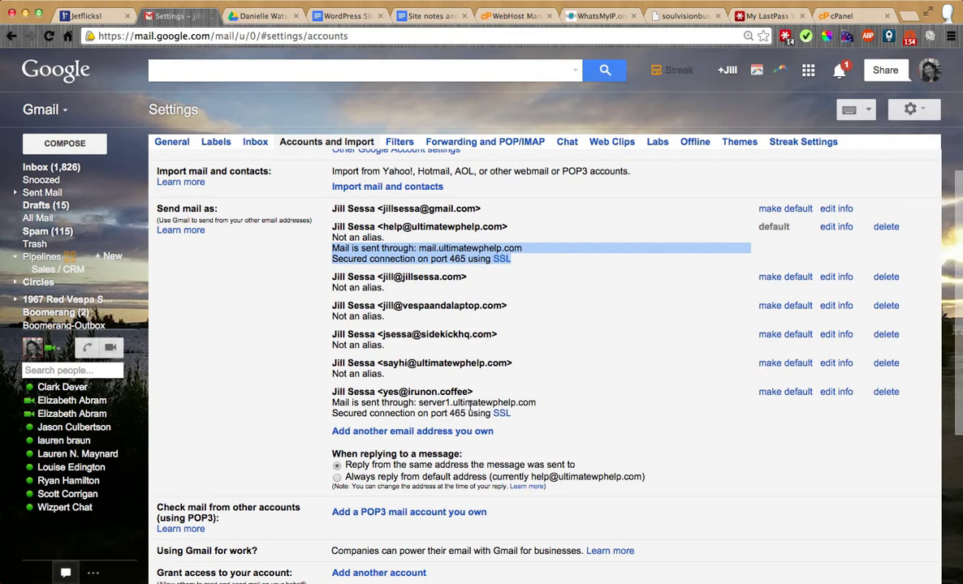
Step: Edit the sayhi alias and advance to its SMTP server step (port 587, TLS)
click(828, 364)
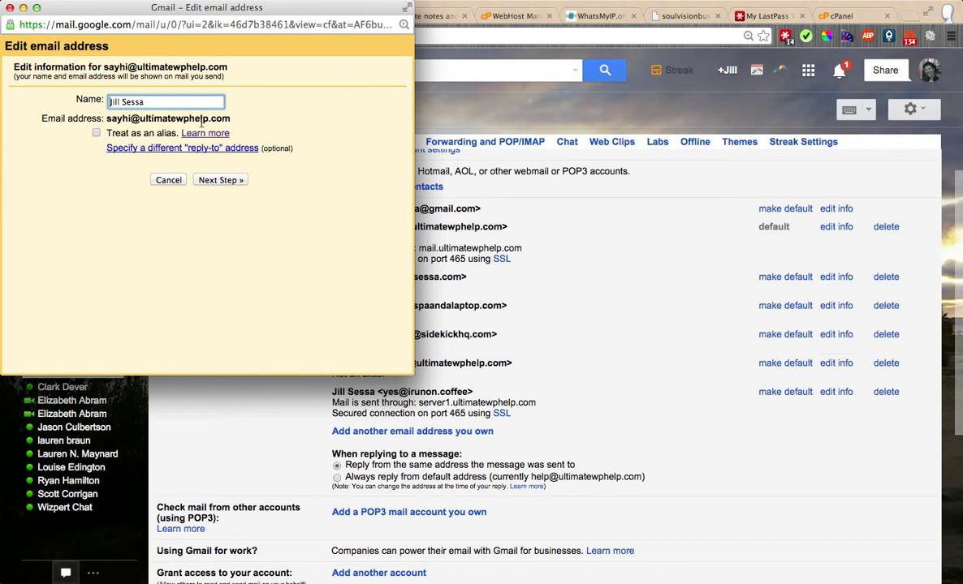
click(209, 180)
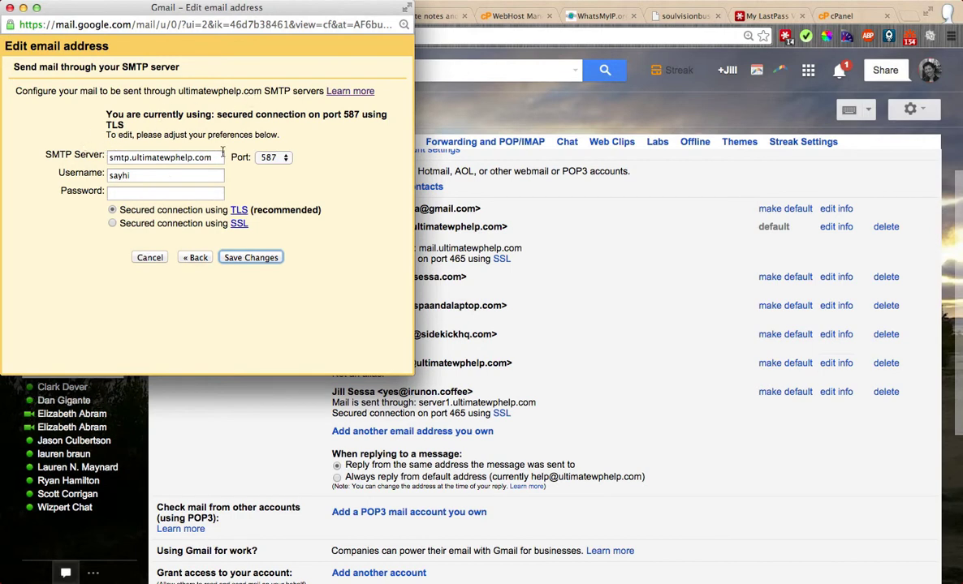
click(839, 6)
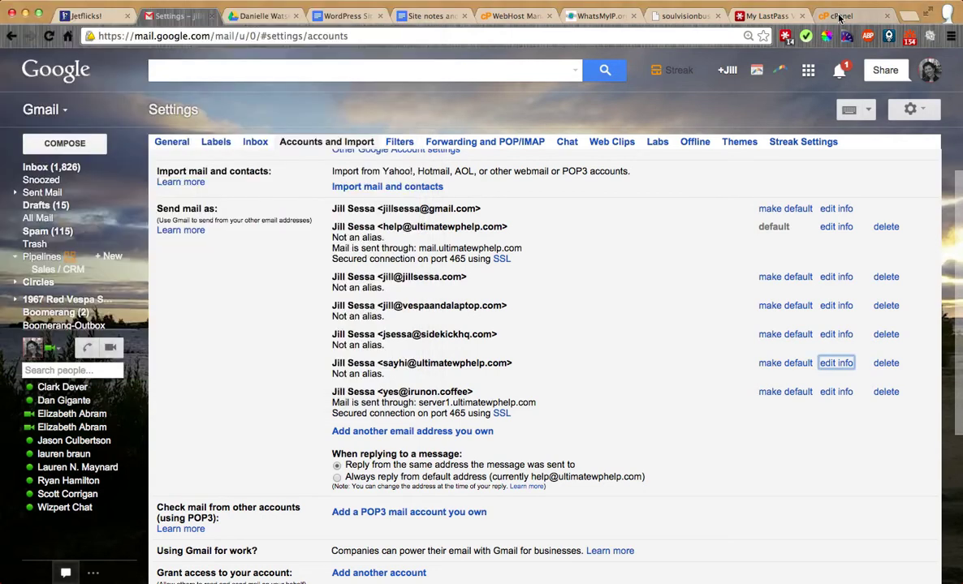
click(838, 15)
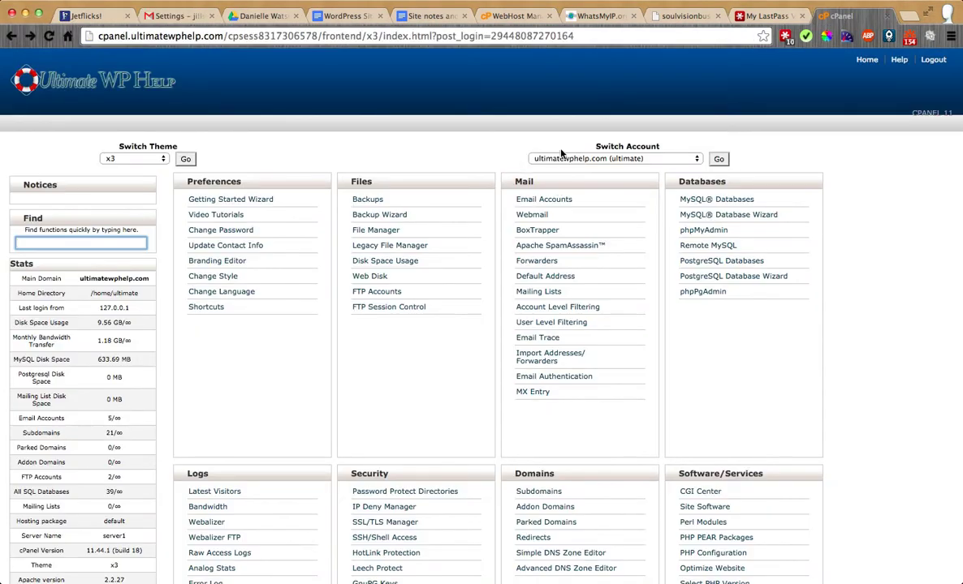
click(544, 200)
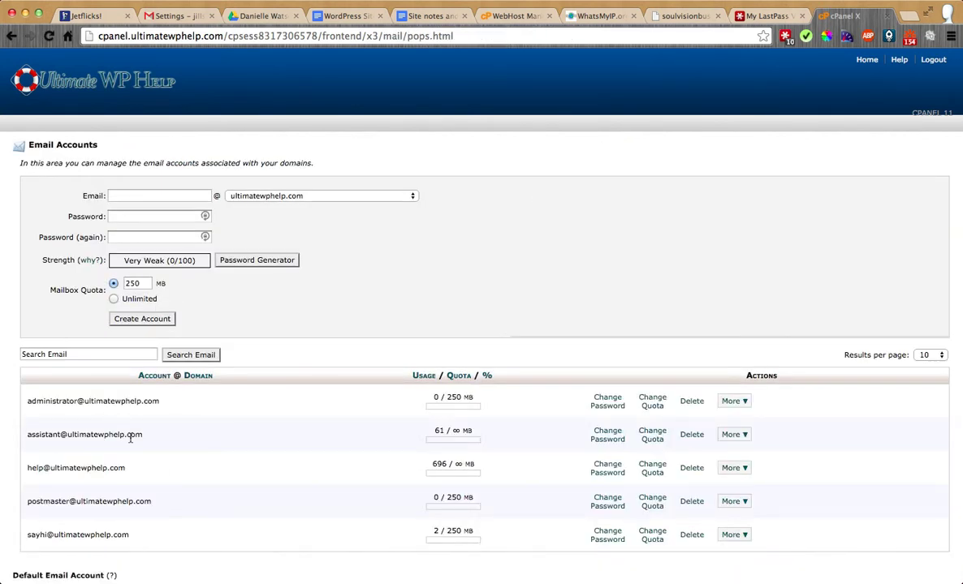
scroll(158, 431, down, 2)
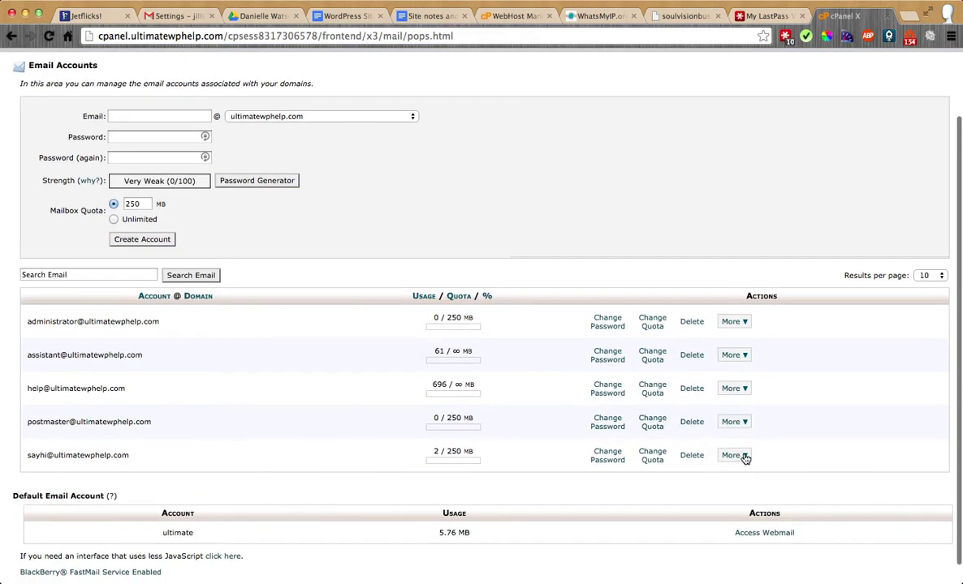
click(743, 457)
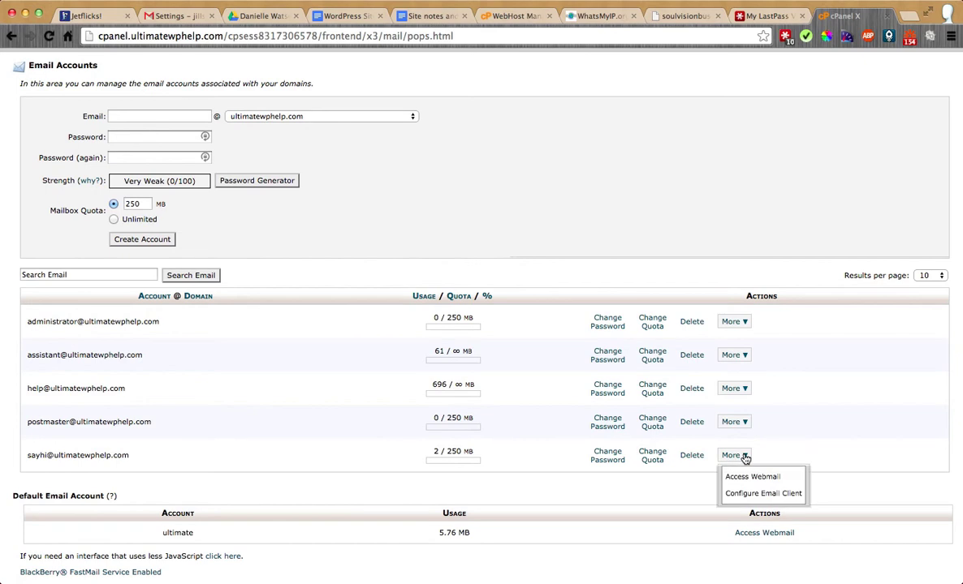
click(769, 495)
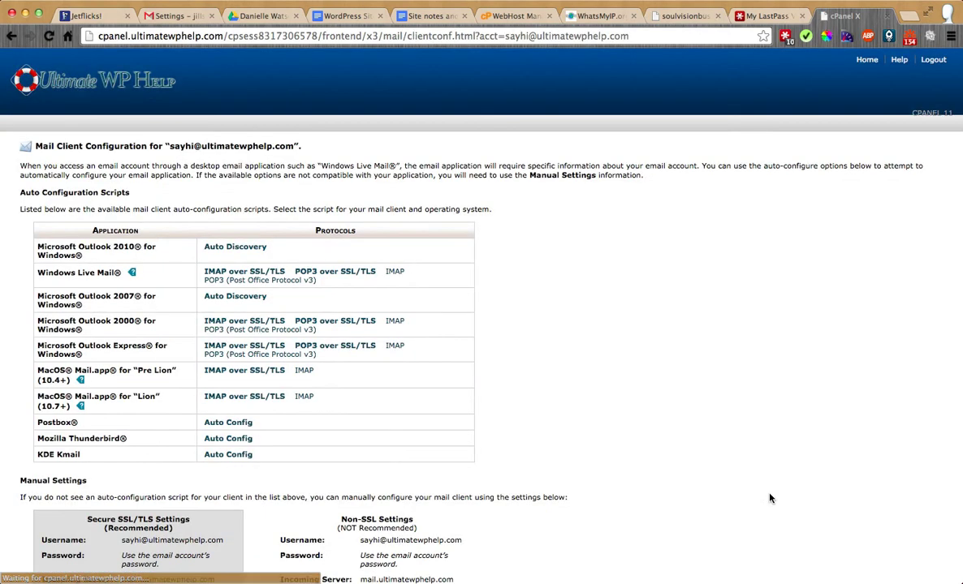
scroll(638, 309, down, 2)
scroll(638, 309, down, 2)
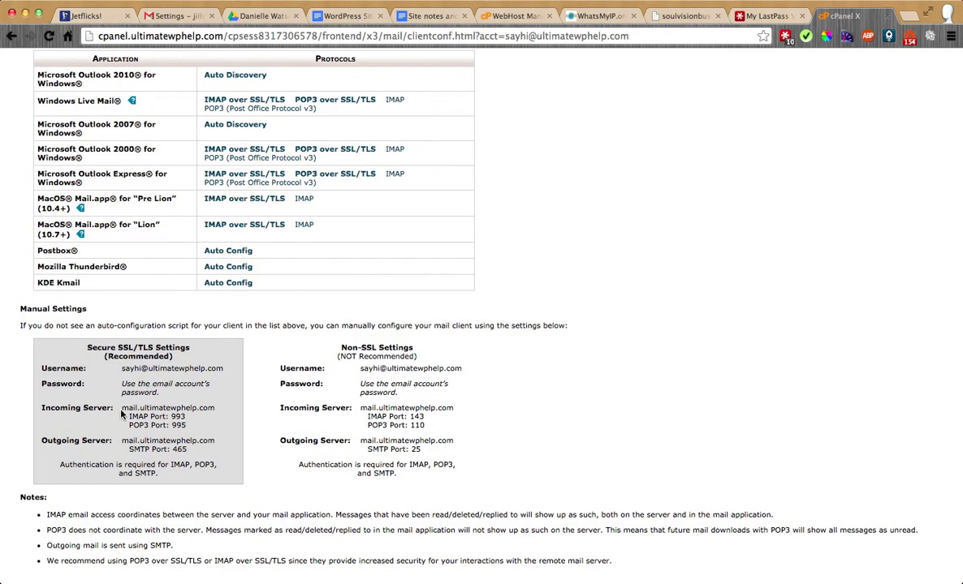
drag(121, 409, 215, 406)
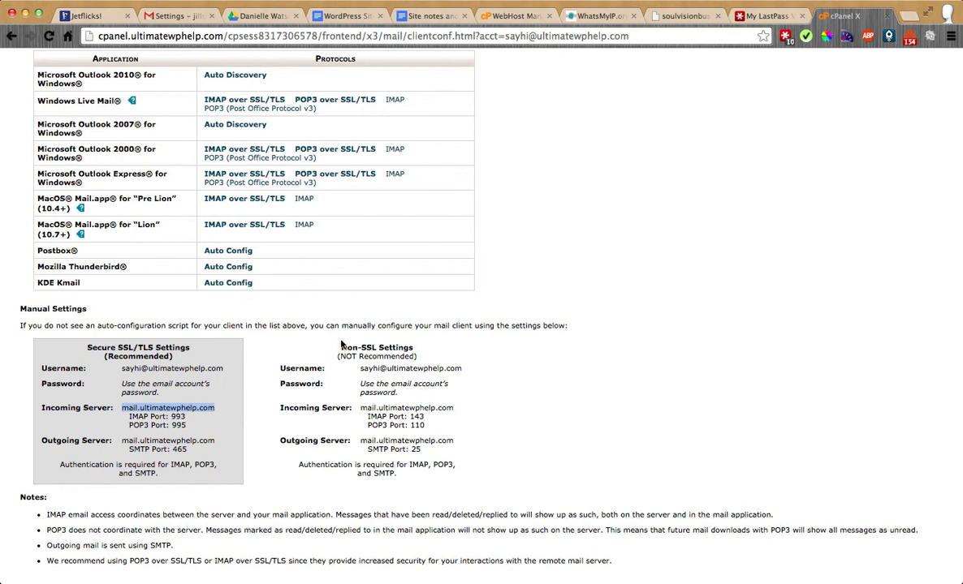
key(super+grave)
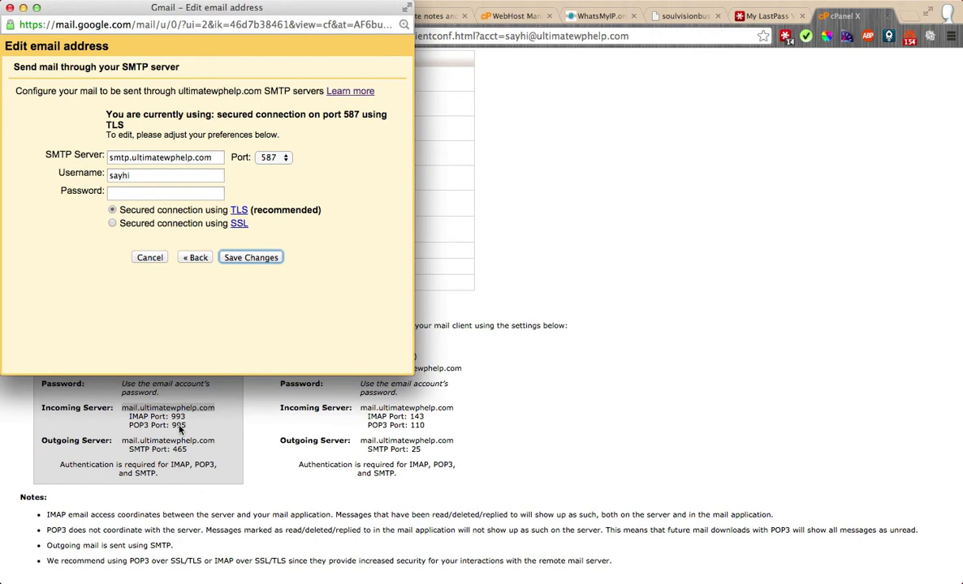
key(super+grave)
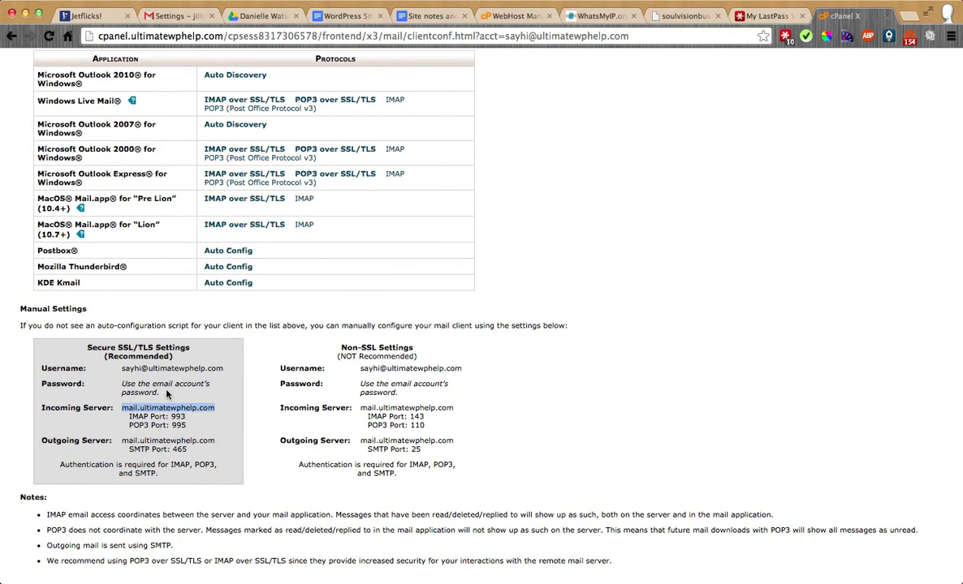
key(super+grave)
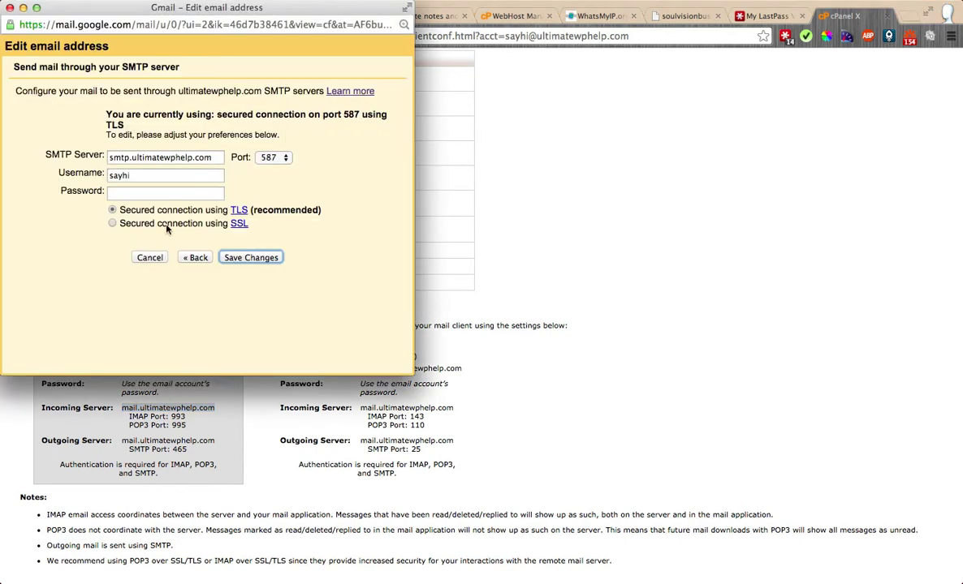
click(160, 180)
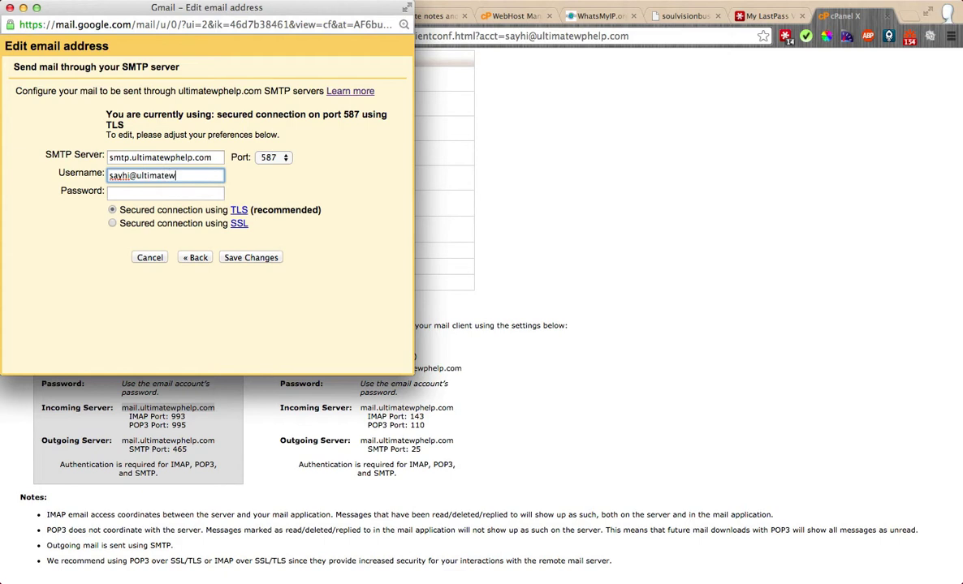
key(Tab)
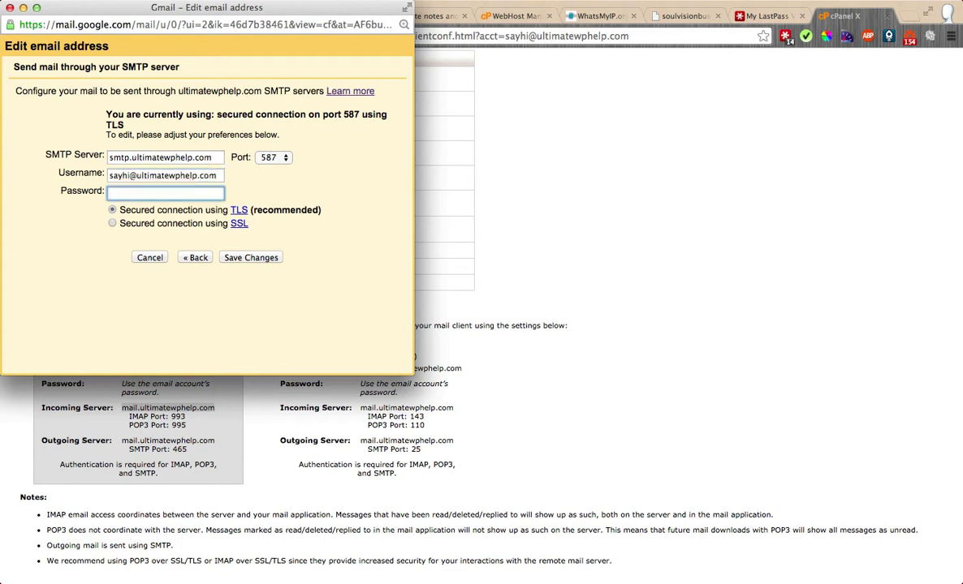
click(235, 257)
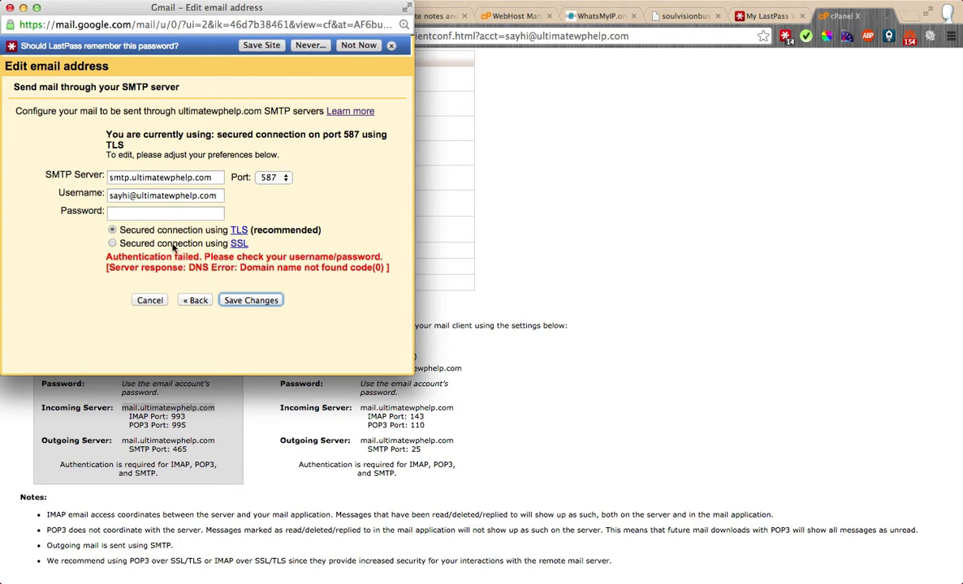
Step: Change the SMTP server to mail.ultimatewphelp.com, choose port 465, and re-enter the password
click(131, 177)
key(BackSpace)
key(BackSpace)
key(BackSpace)
key(BackSpace)
key(BackSpace)
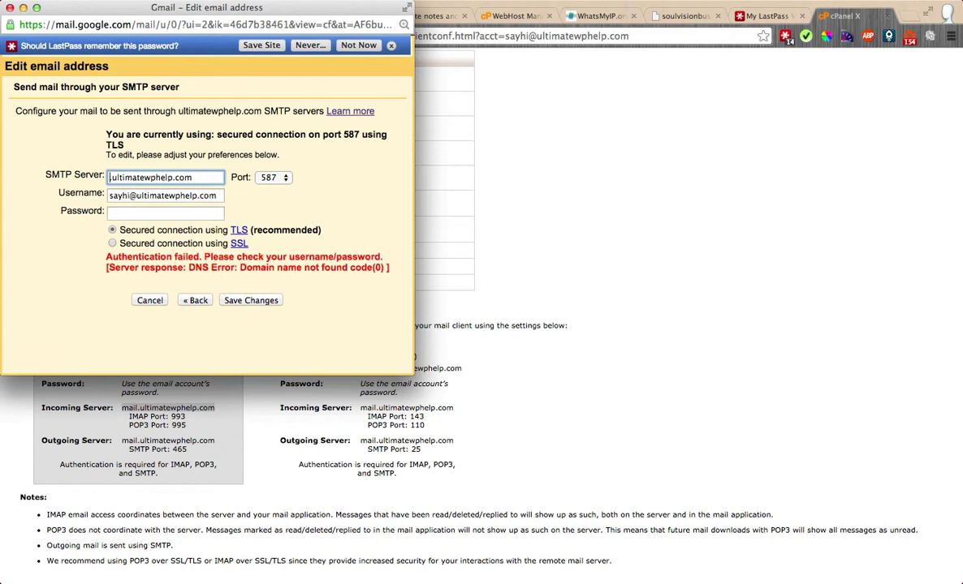
text(mail.)
click(271, 177)
click(271, 165)
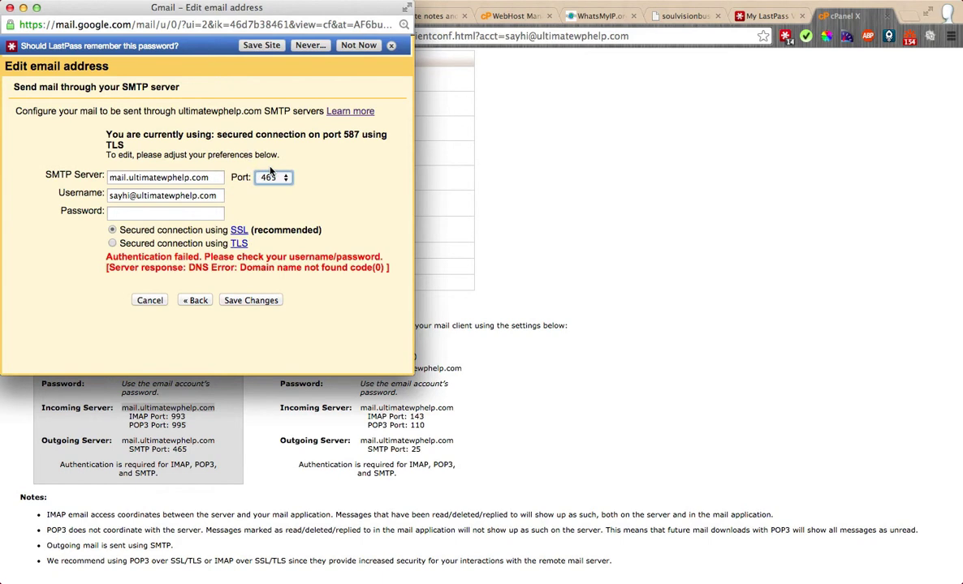
click(165, 213)
click(620, 232)
Step: Give the sayhi mailbox a new password in cPanel, entering and confirming it
click(10, 37)
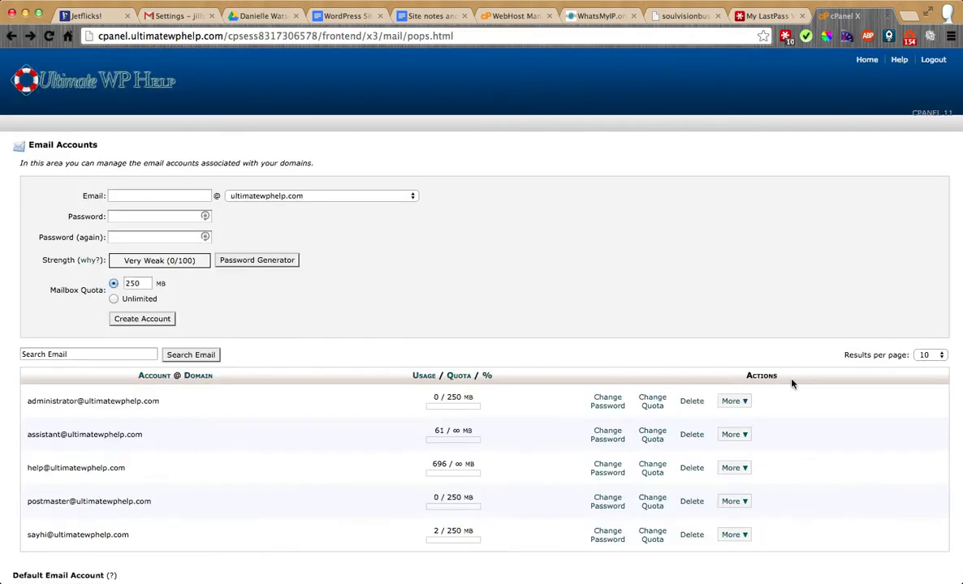
scroll(733, 351, down, 3)
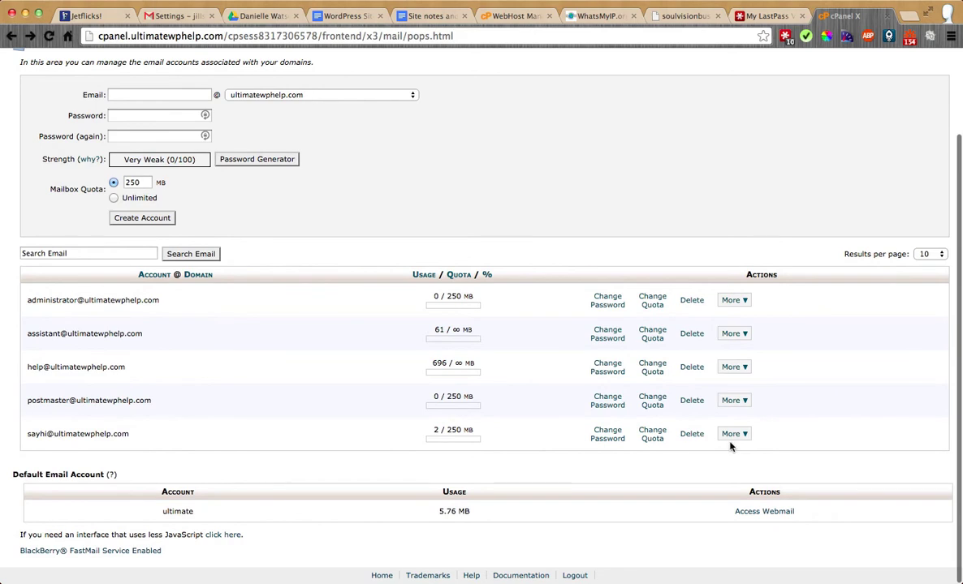
click(600, 435)
text(abcde)
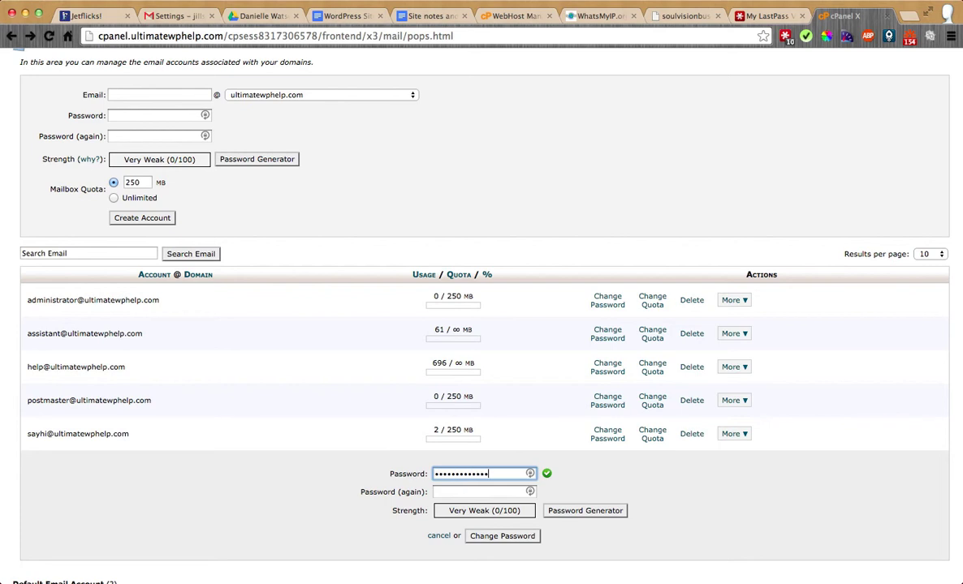
click(480, 492)
text(abcdefghij)
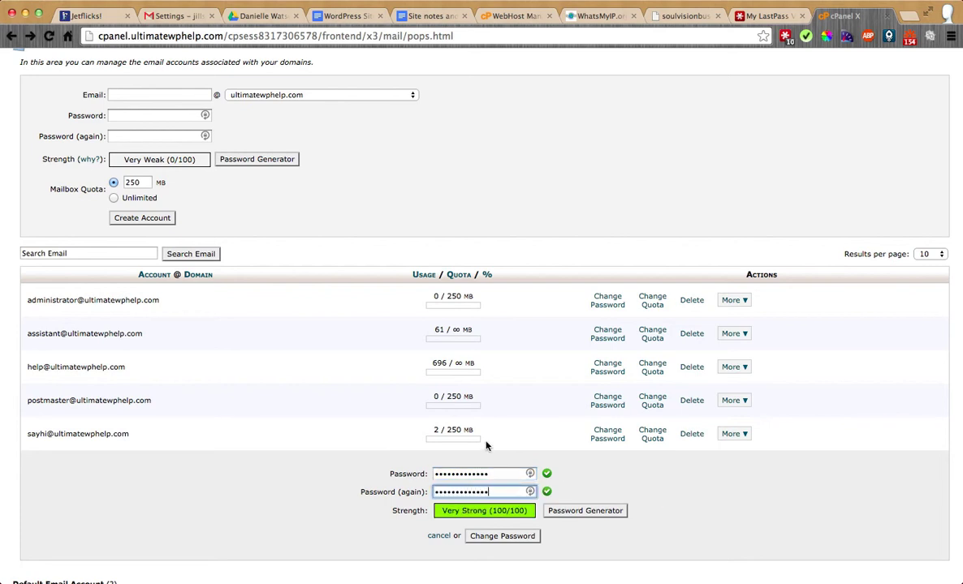
click(500, 537)
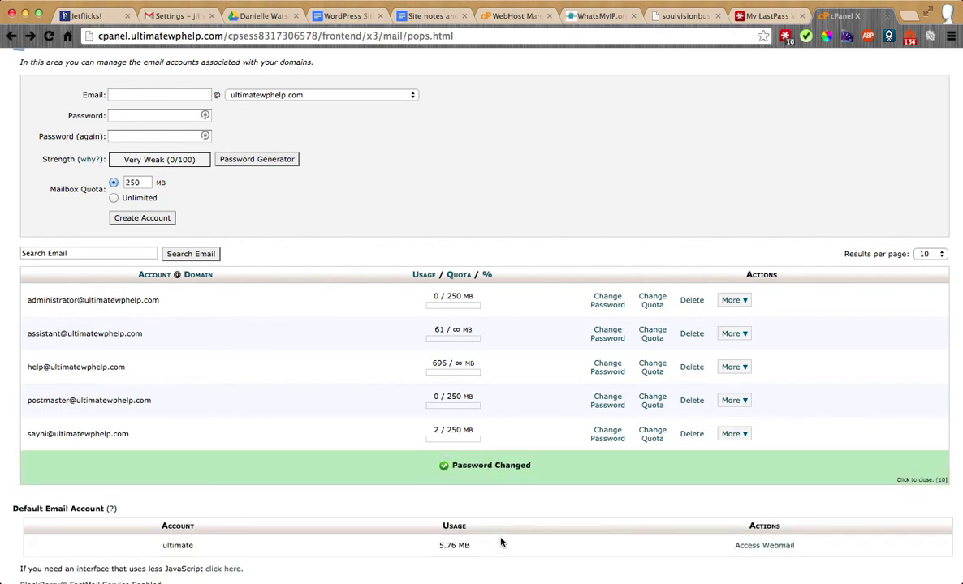
Step: Enter the new mailbox password in Gmail's edit window and save the port 465 SSL settings
key(super+grave)
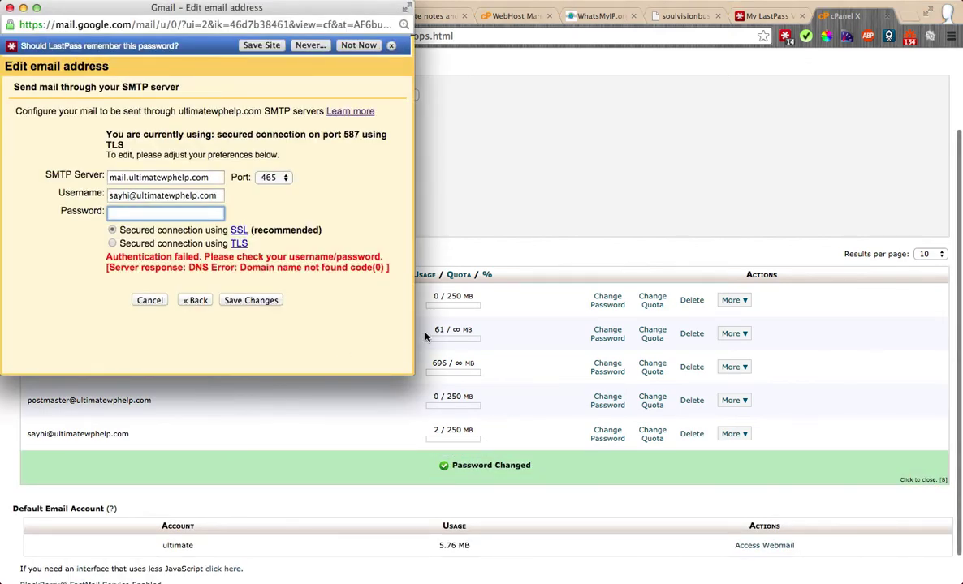
text(•••••••••)
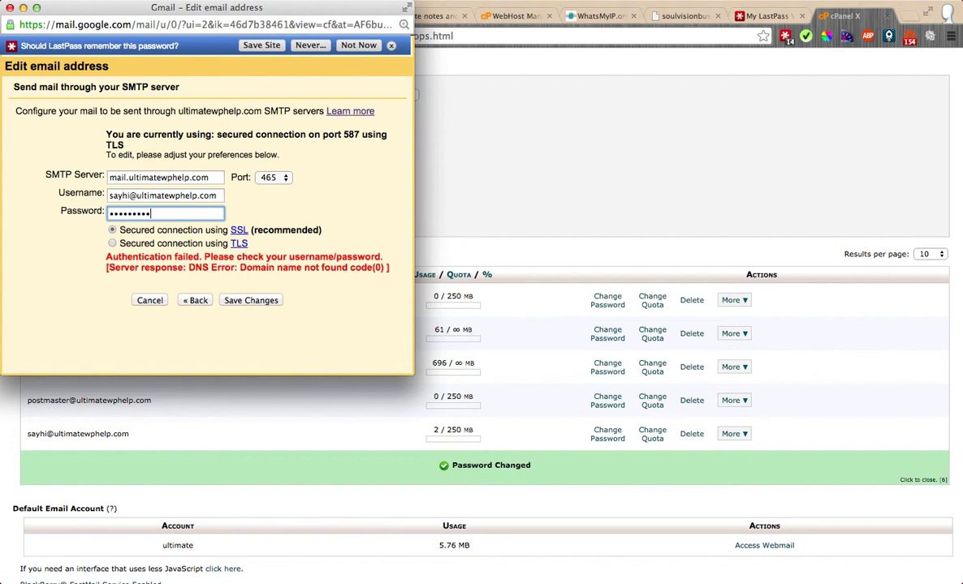
text(••)
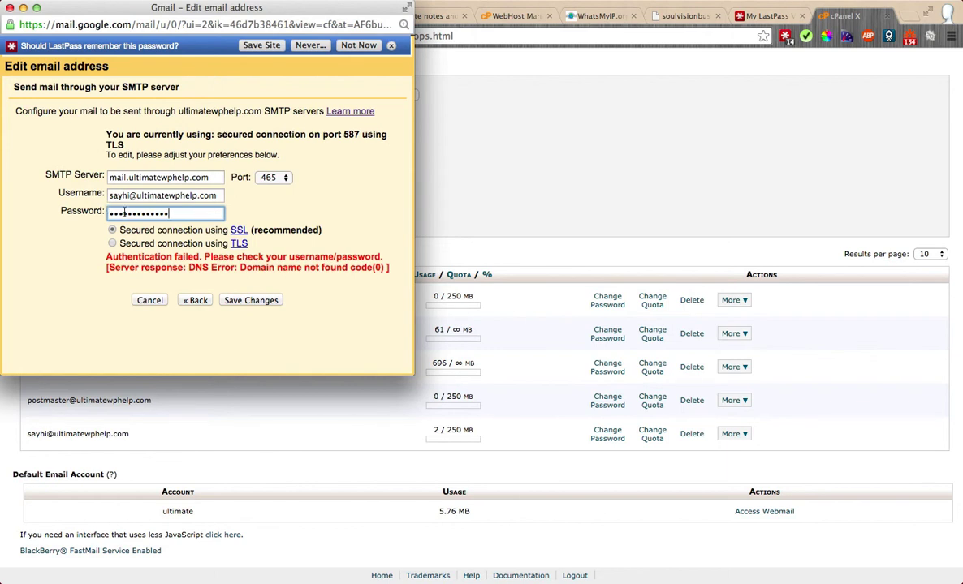
scroll(540, 363, down, 3)
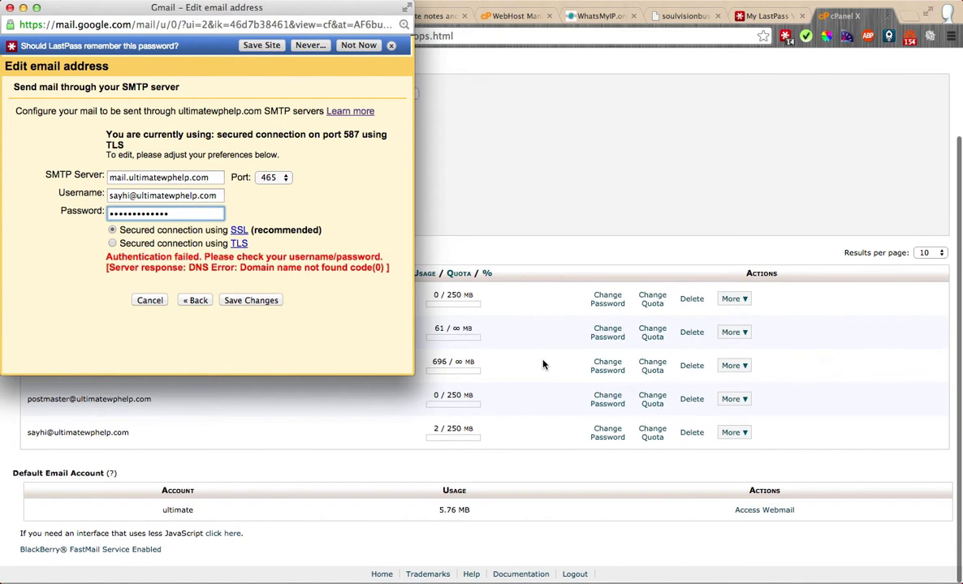
click(557, 234)
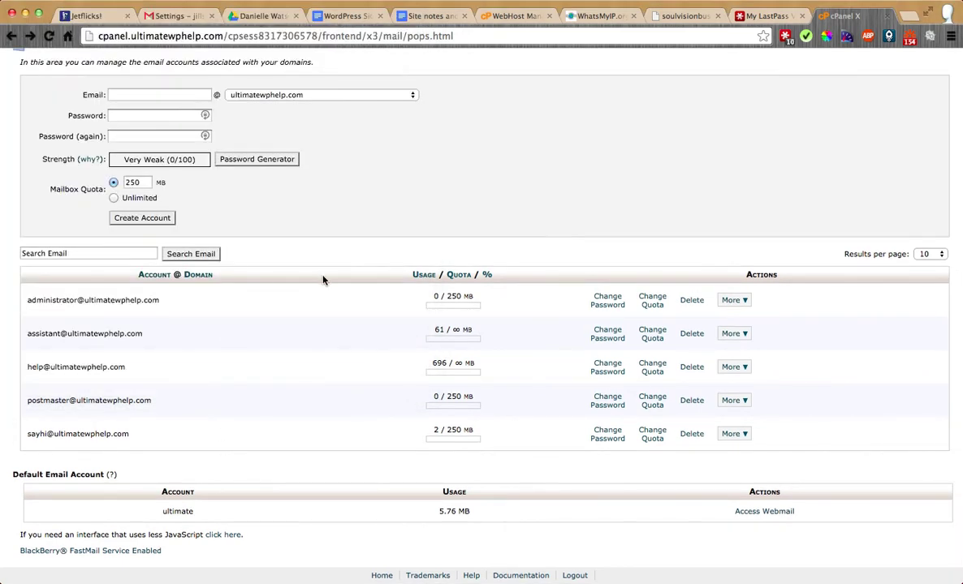
key(super+grave)
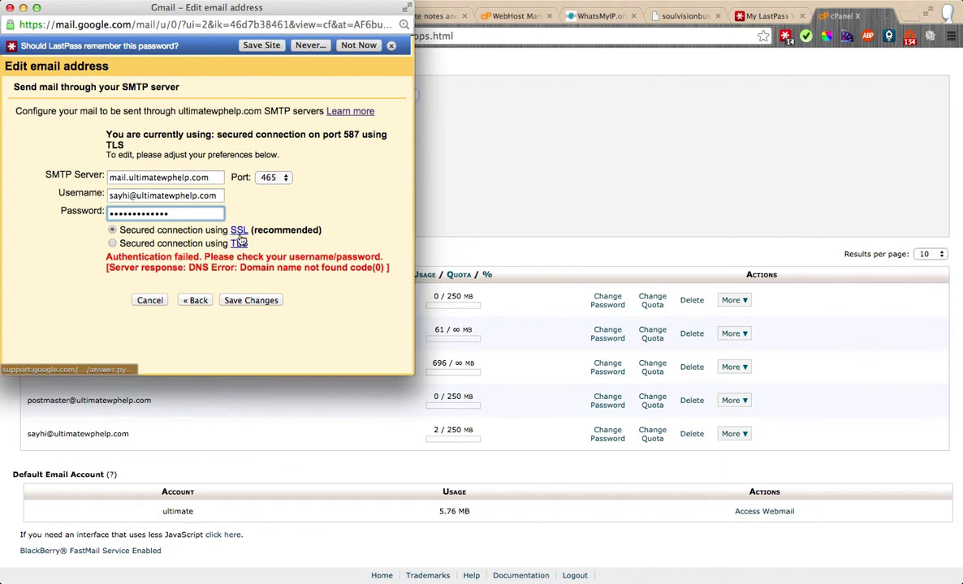
click(239, 301)
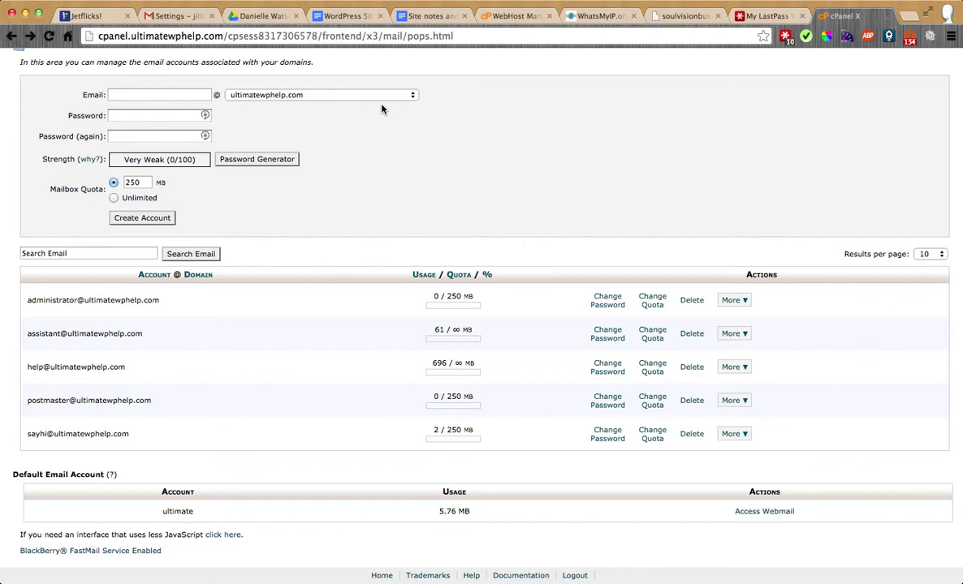
Step: Switch to the Gmail Settings tab showing Accounts and Import
click(174, 13)
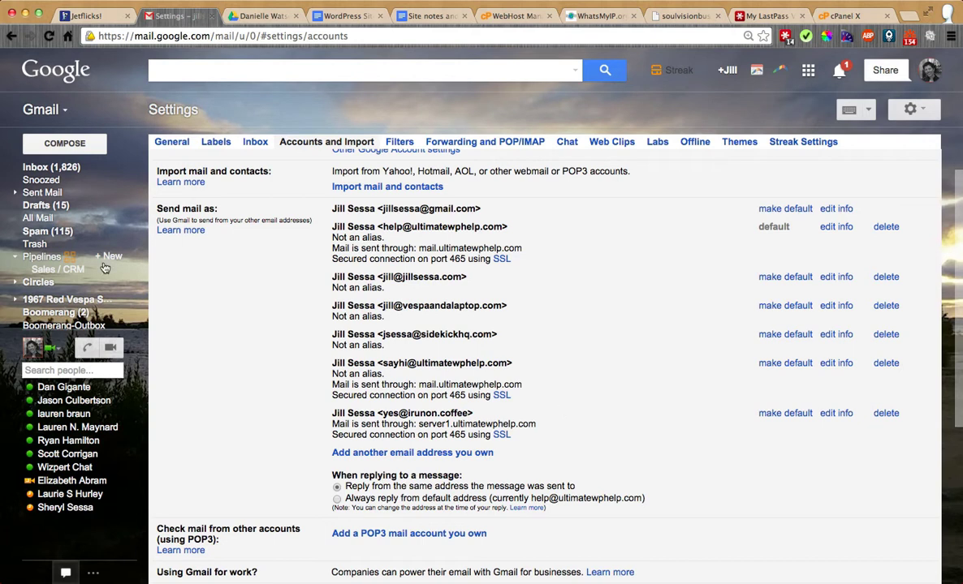
Step: Compose and send a test email to the irunon.coffee address, then refresh the inbox
mouse_move(32, 227)
click(34, 168)
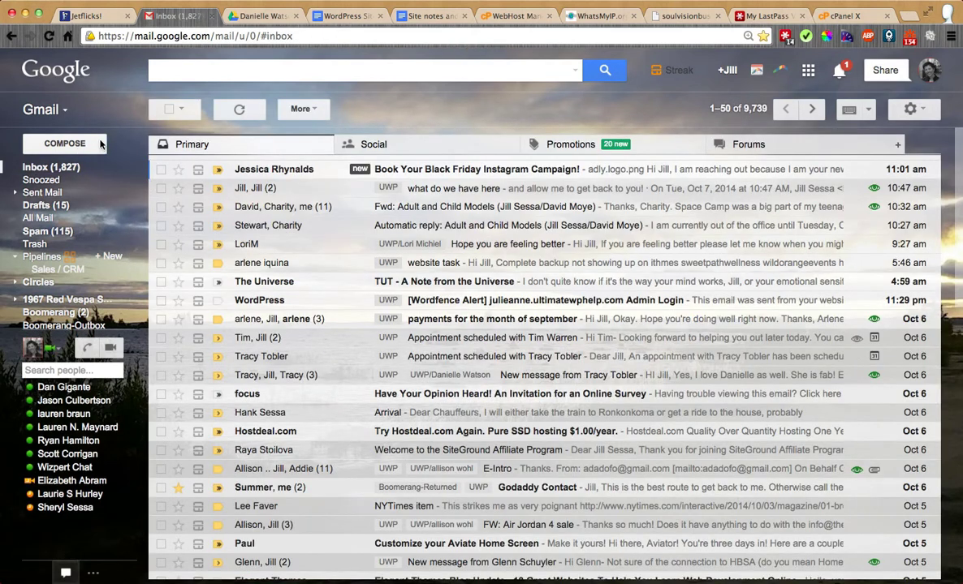
click(65, 144)
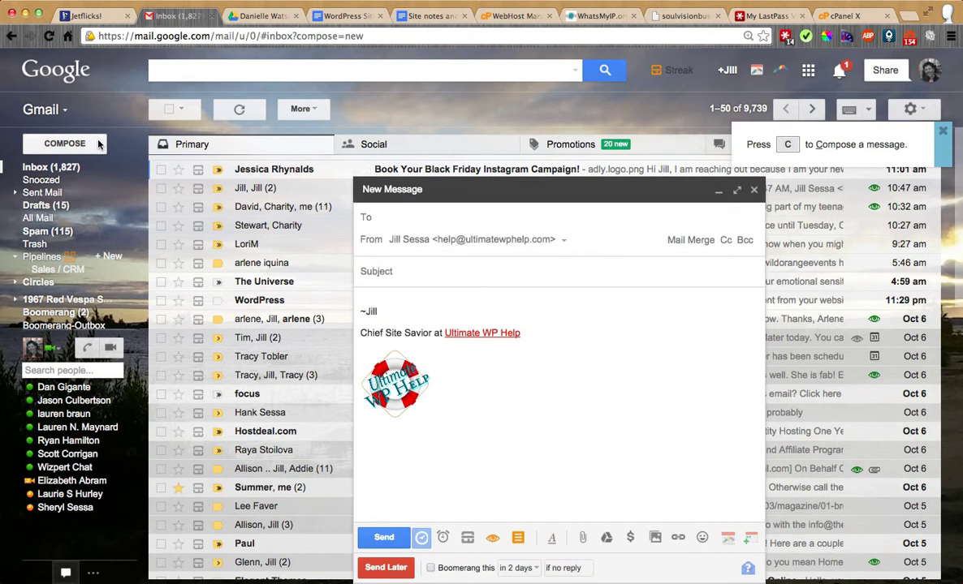
key(Return)
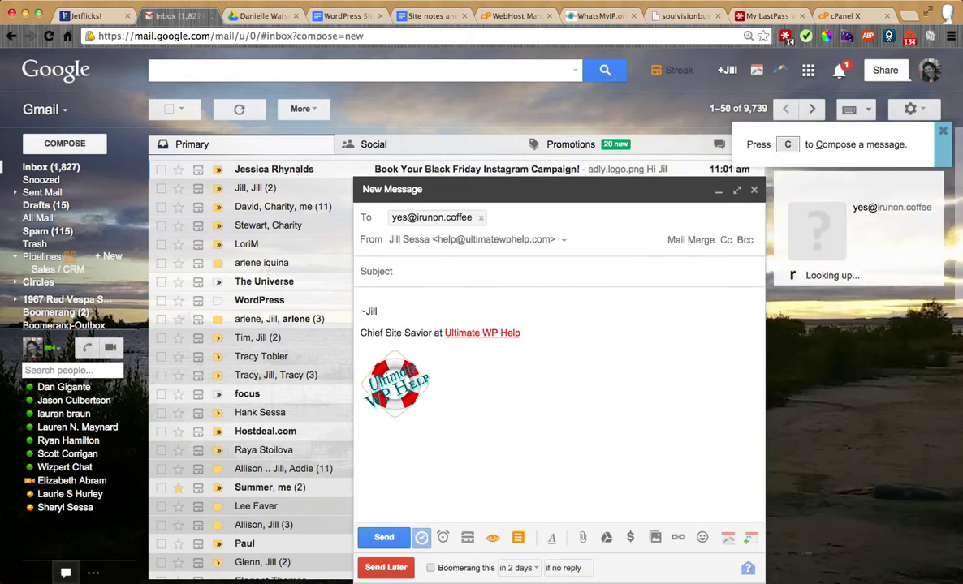
key(ctrl+Return)
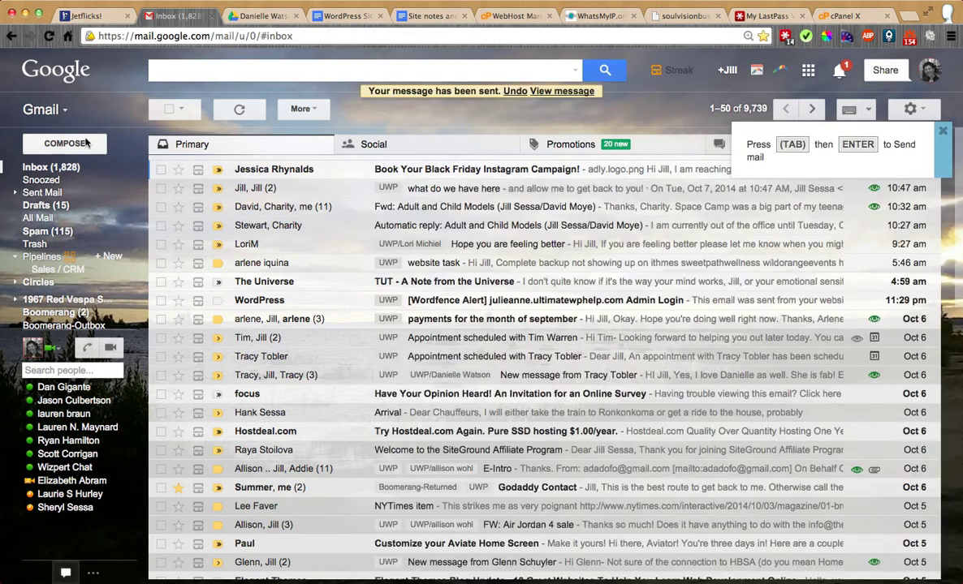
click(57, 168)
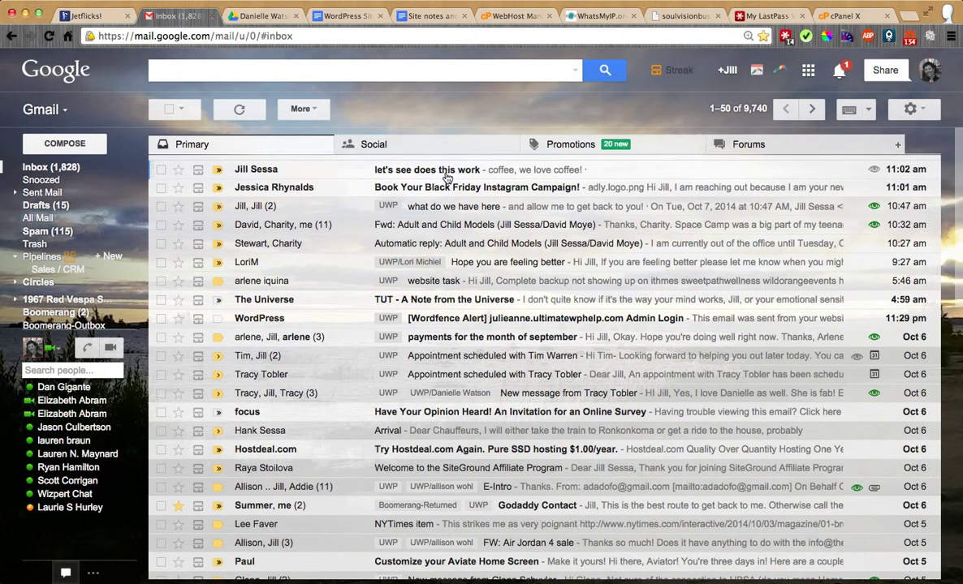
Step: View the test email's sender details and reply 'replying to see what the headers look like'
click(414, 168)
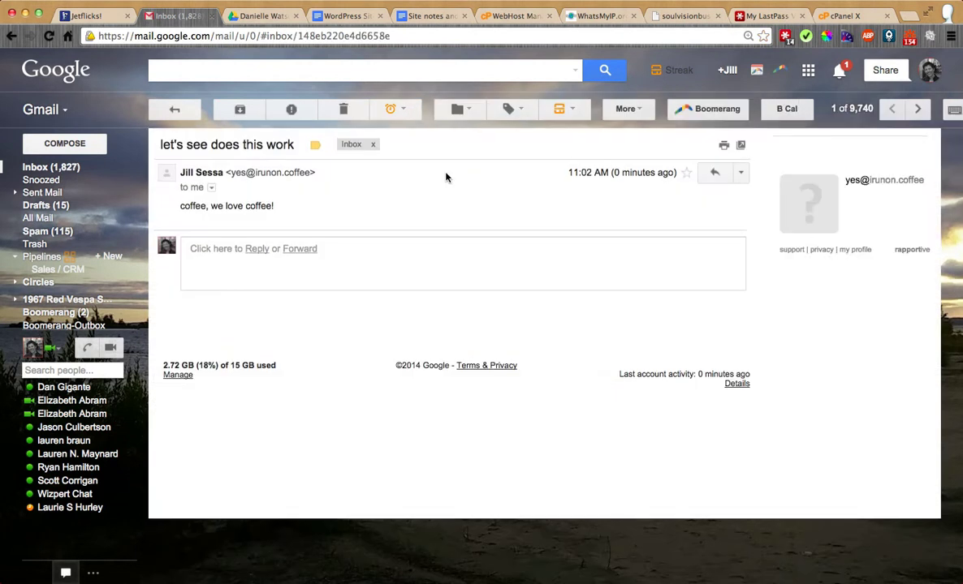
click(209, 189)
mouse_move(310, 211)
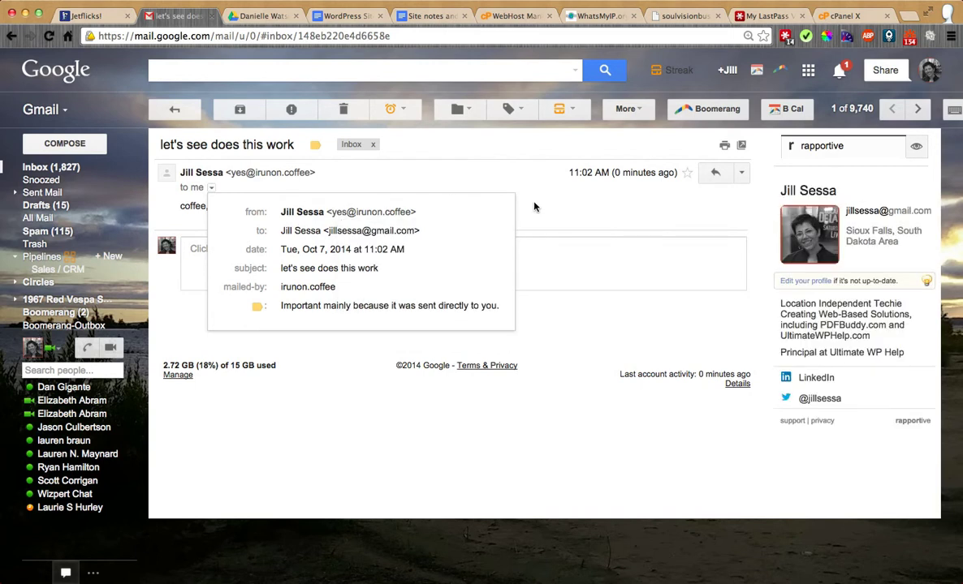
click(494, 186)
click(715, 173)
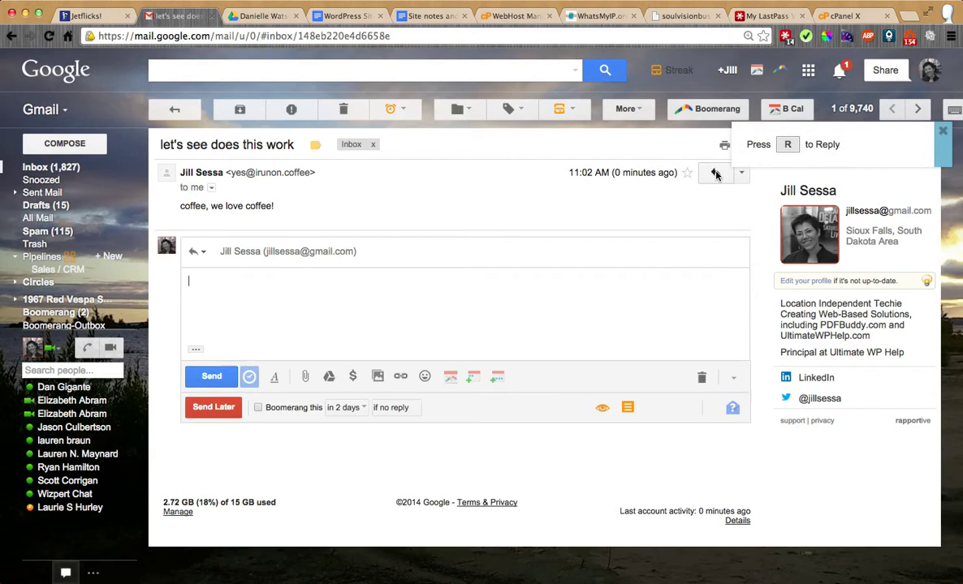
text(replying to see what the )
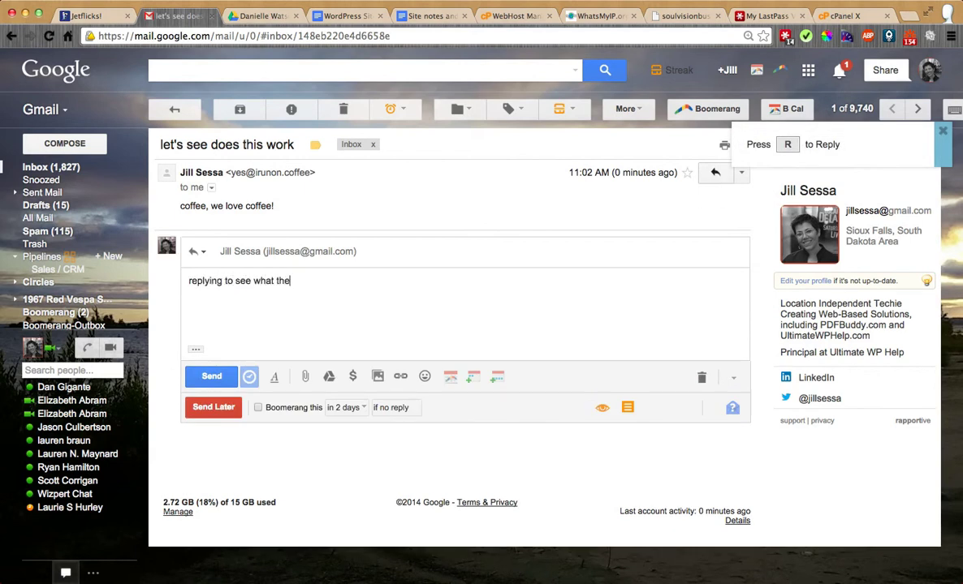
text(headers look li)
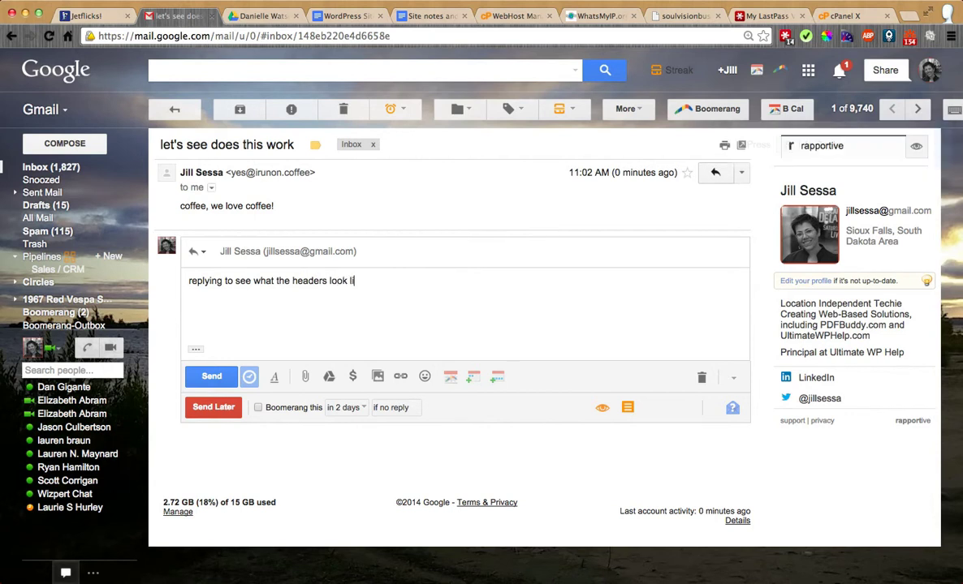
text(ke)
click(204, 380)
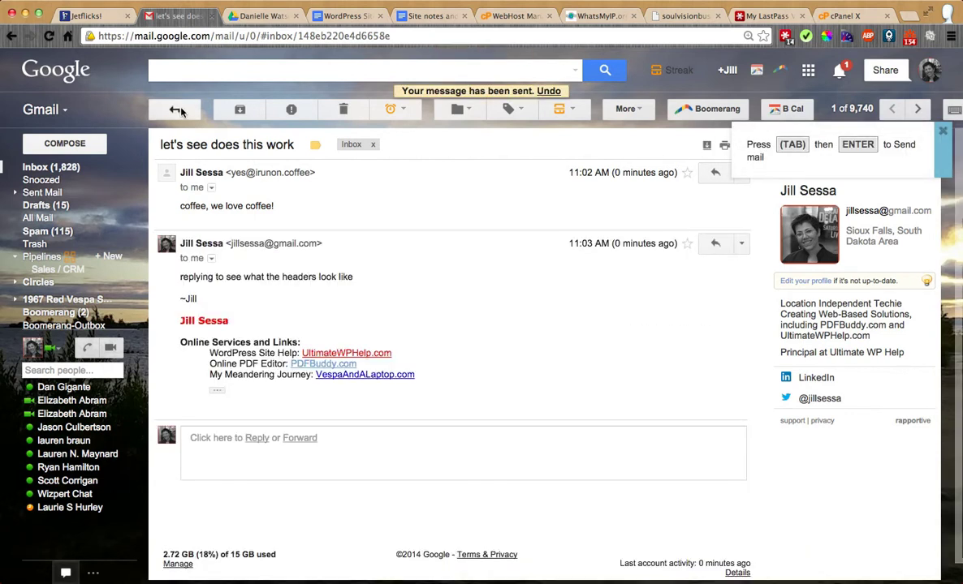
Step: Return to the inbox, reopen the test conversation, and inspect the reply's sender details
click(177, 111)
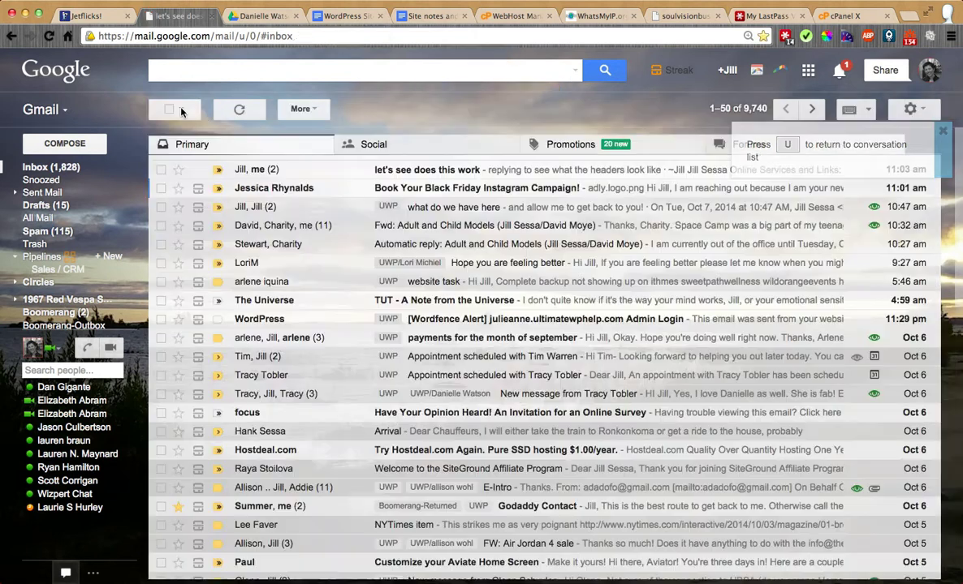
click(593, 171)
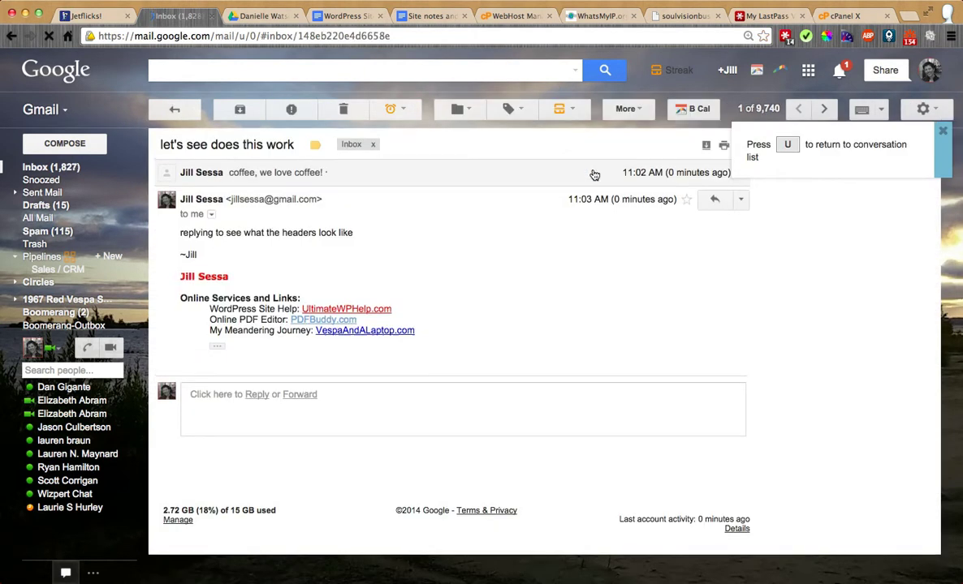
click(211, 214)
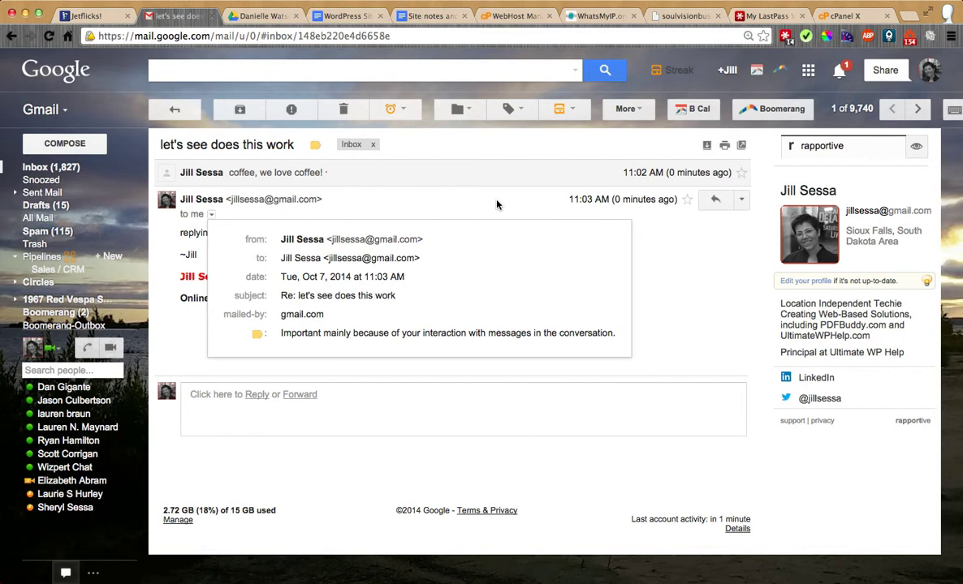
click(665, 3)
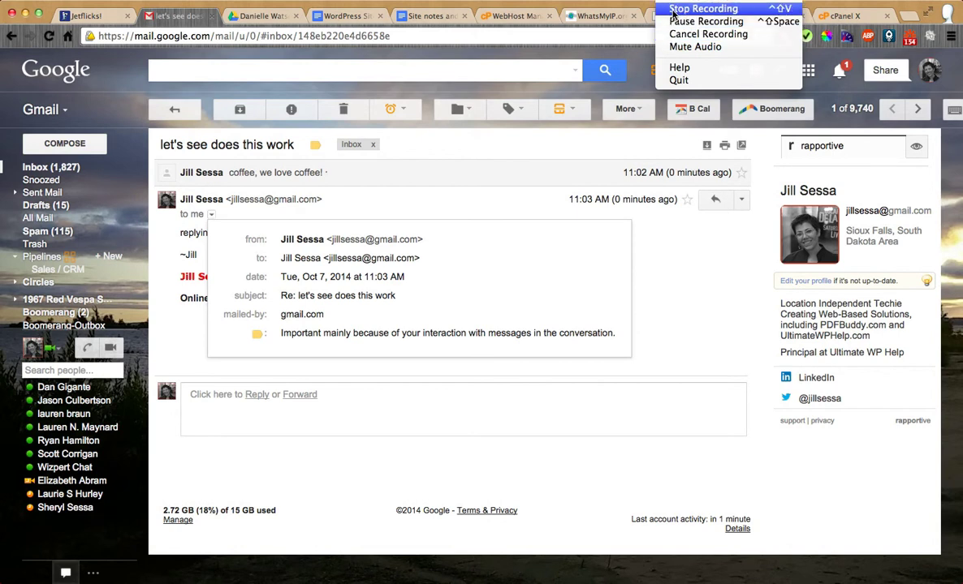
click(698, 21)
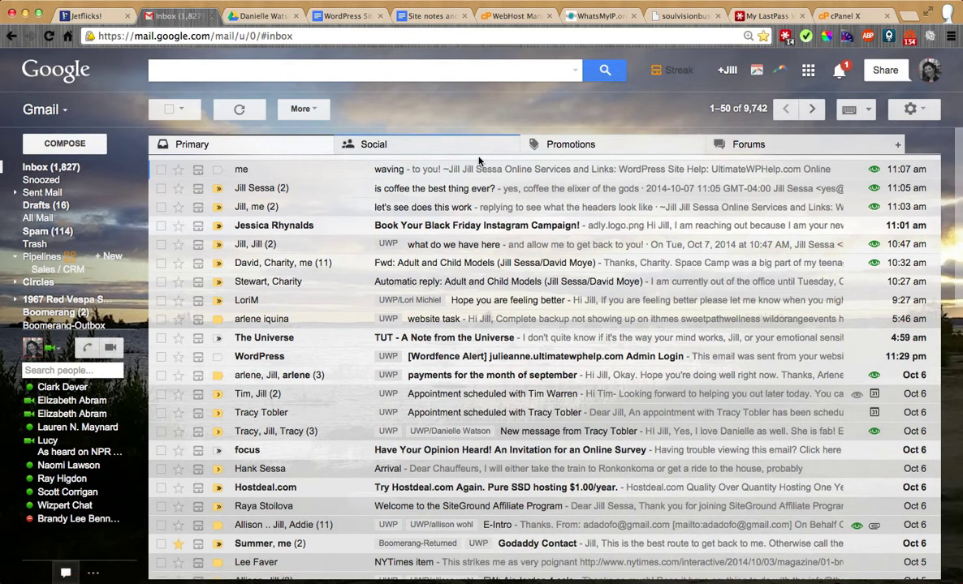
click(477, 187)
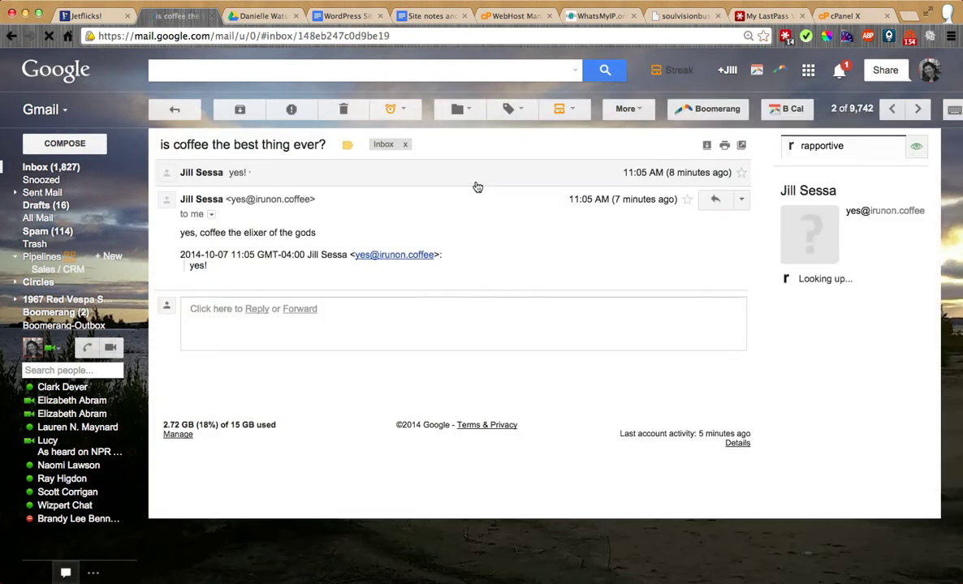
click(928, 73)
click(923, 82)
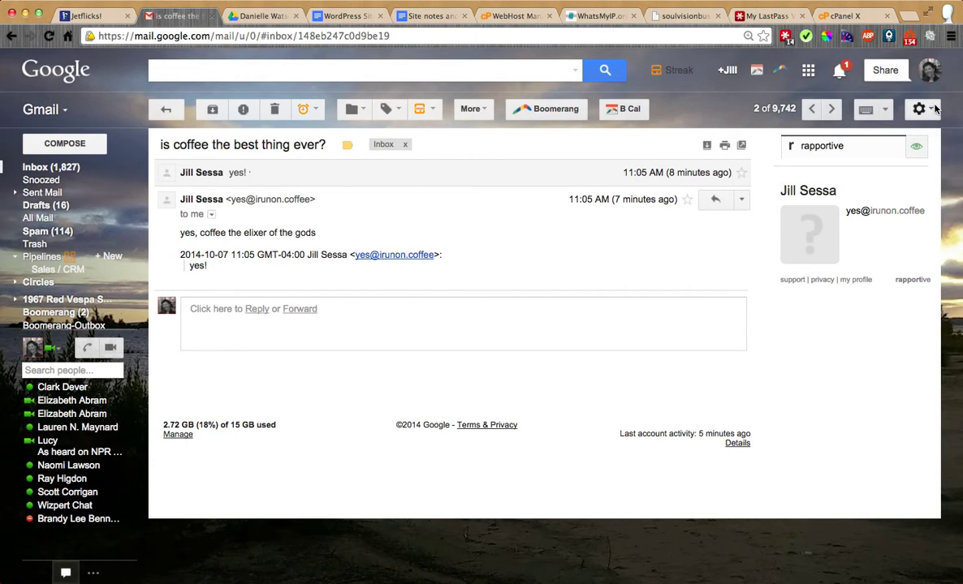
click(918, 109)
click(846, 220)
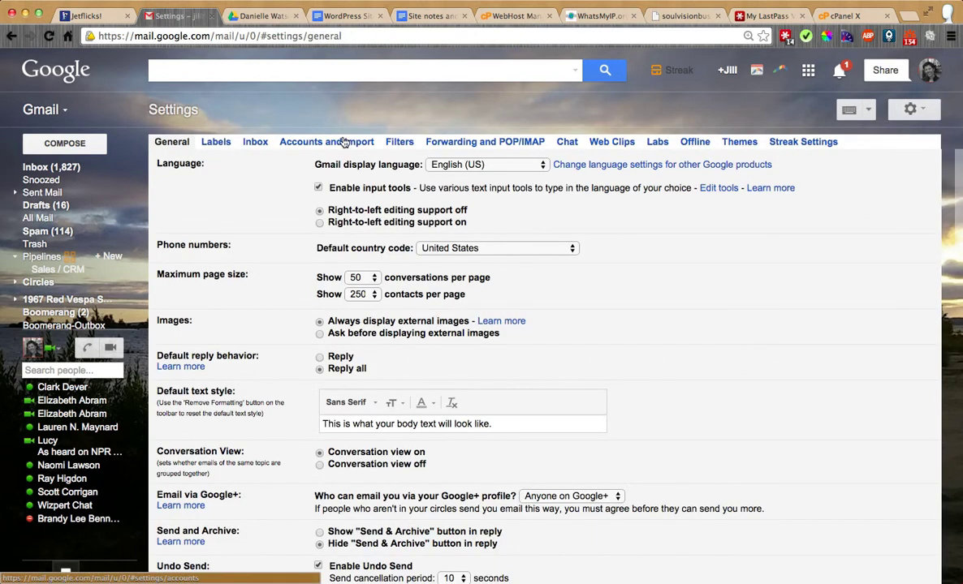
click(343, 141)
scroll(481, 401, down, 2)
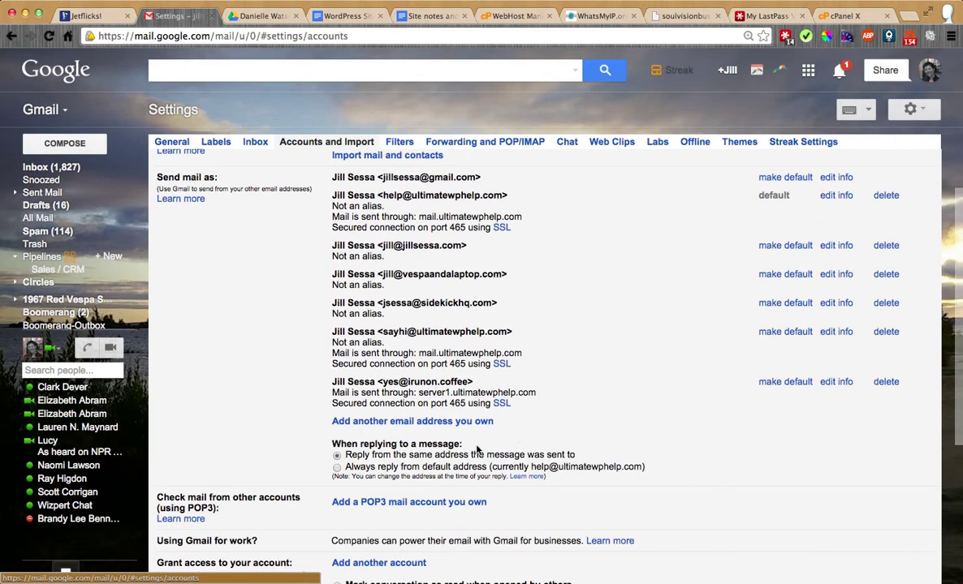
scroll(479, 450, down, 1)
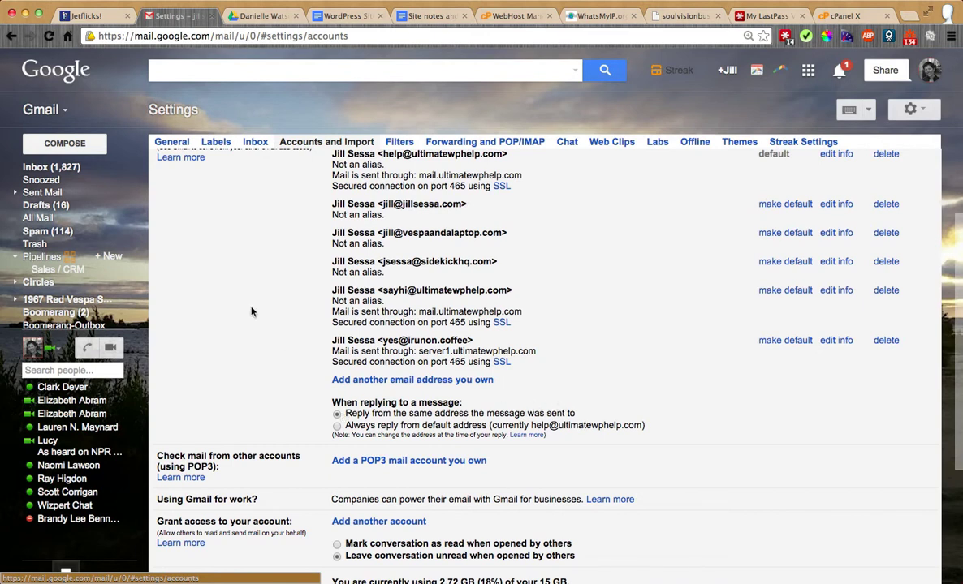
scroll(254, 313, up, 3)
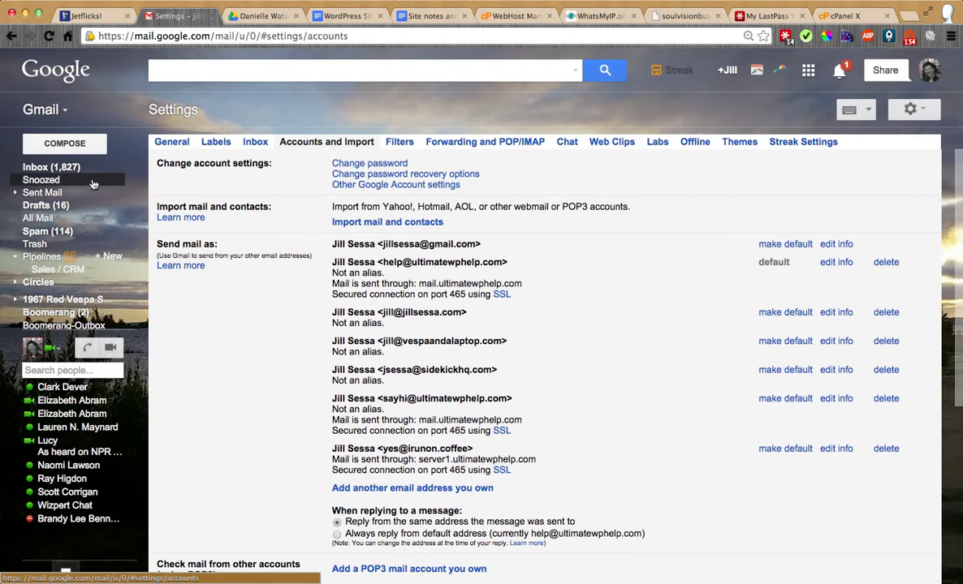
mouse_move(79, 172)
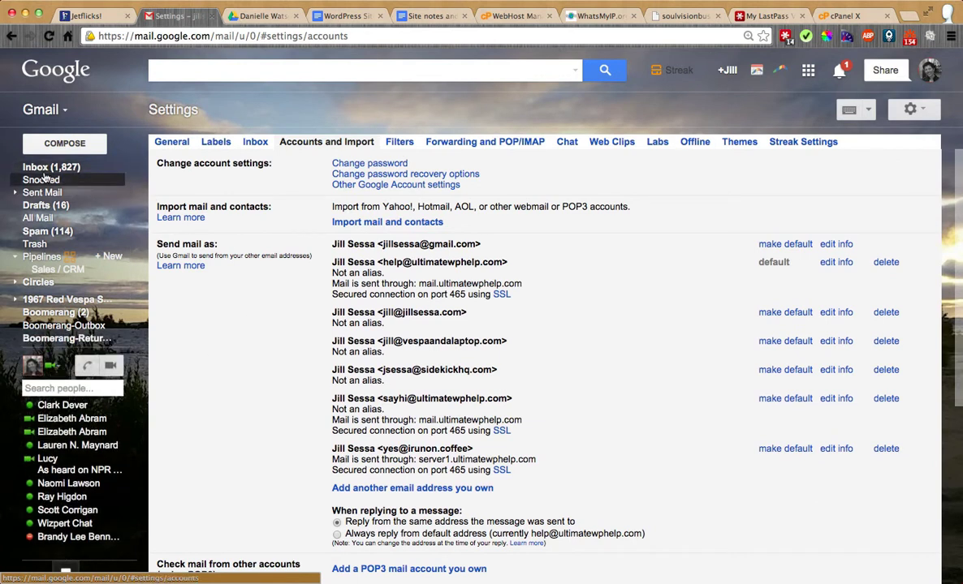
click(44, 168)
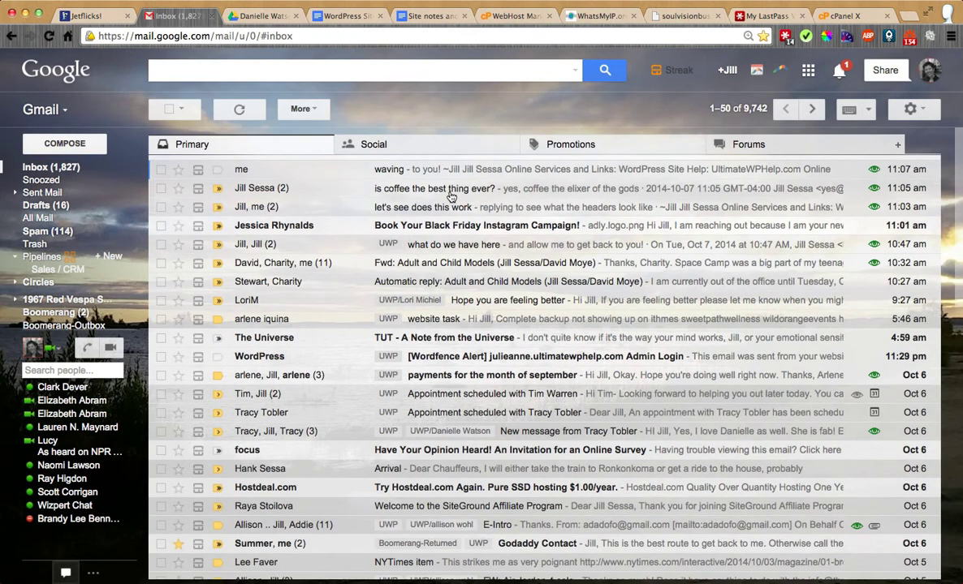
Step: Check the sender and mailed-by details of the 'is coffee the best thing ever?' reply
click(450, 197)
click(210, 216)
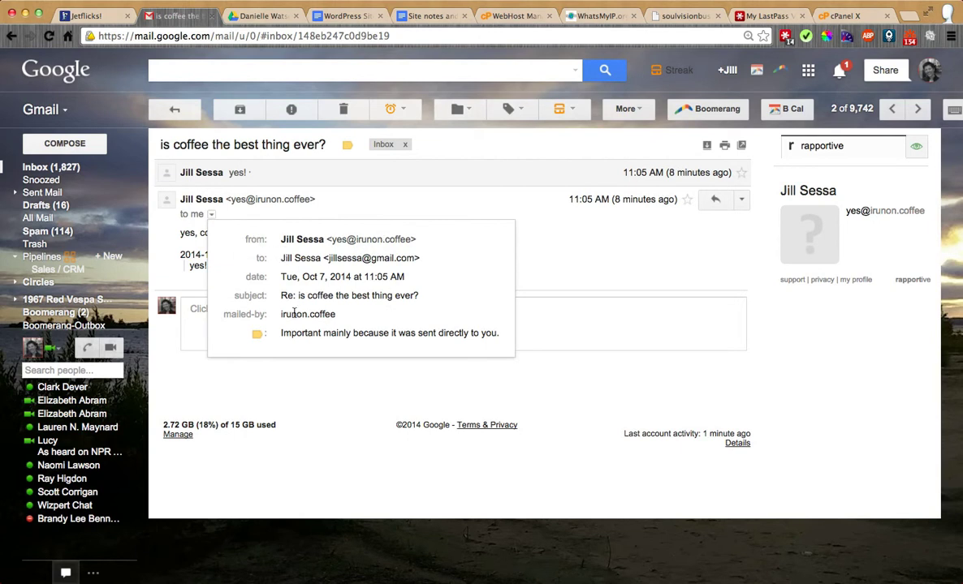
click(186, 110)
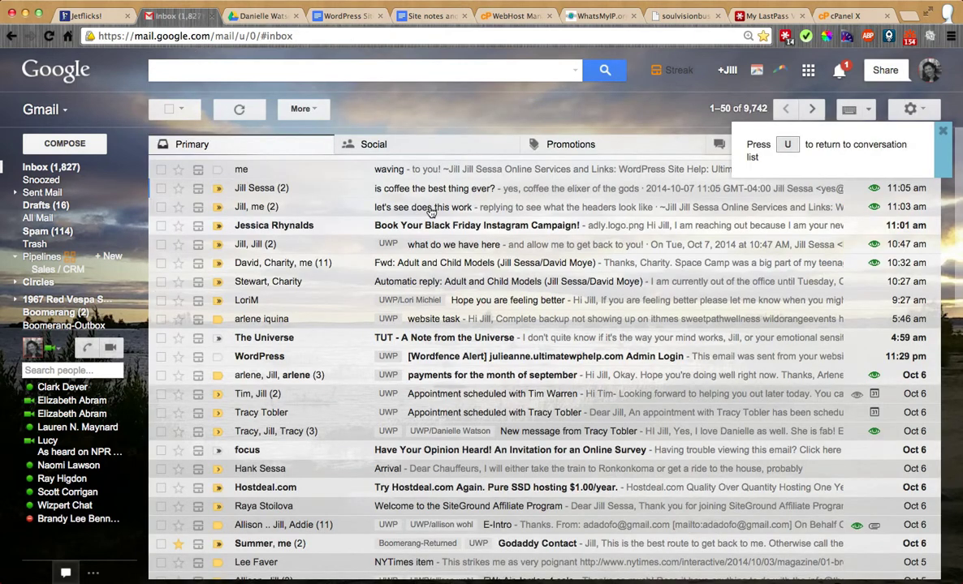
Step: Check the mailed-by details of the 'let's see does this work' reply, then open 'what do we have here'
click(431, 210)
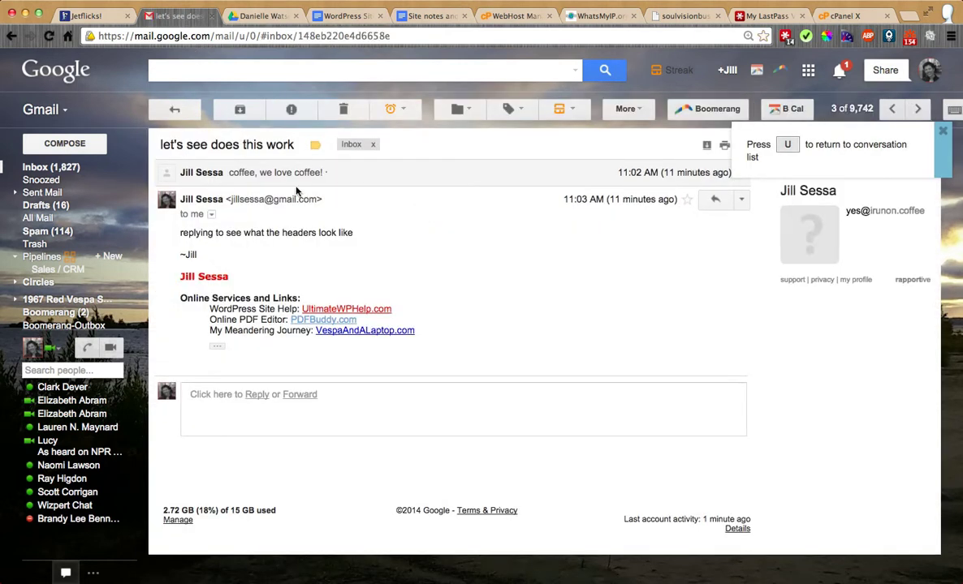
click(211, 215)
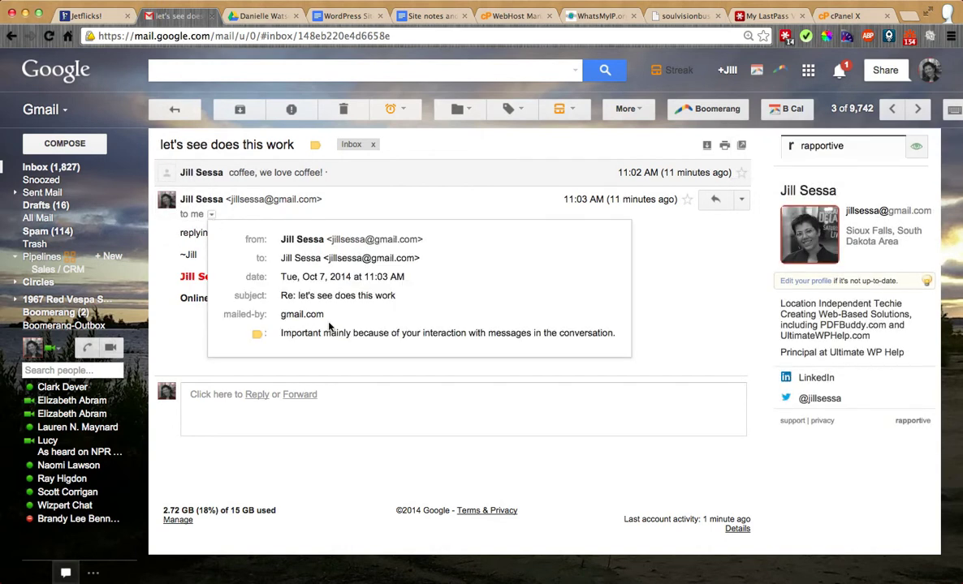
click(59, 168)
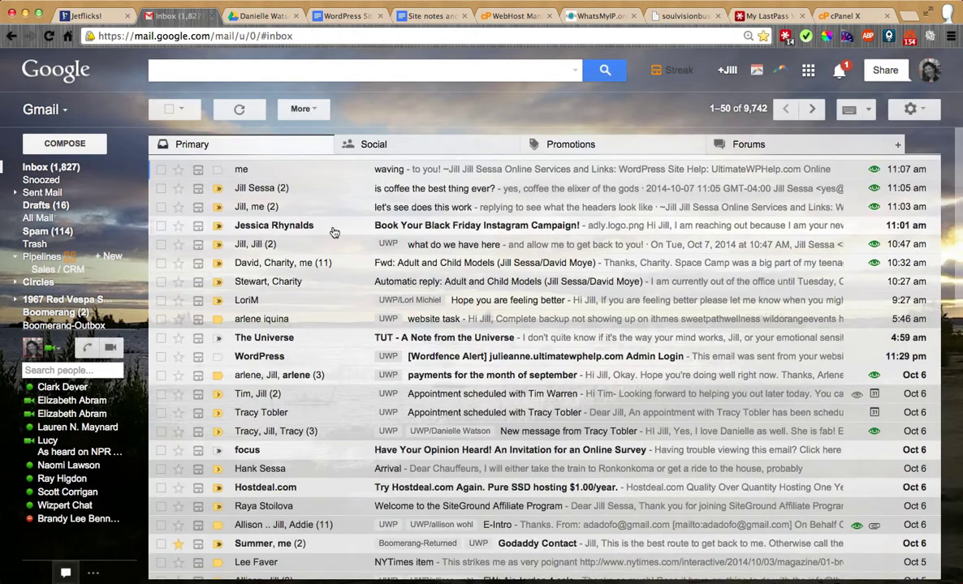
click(456, 245)
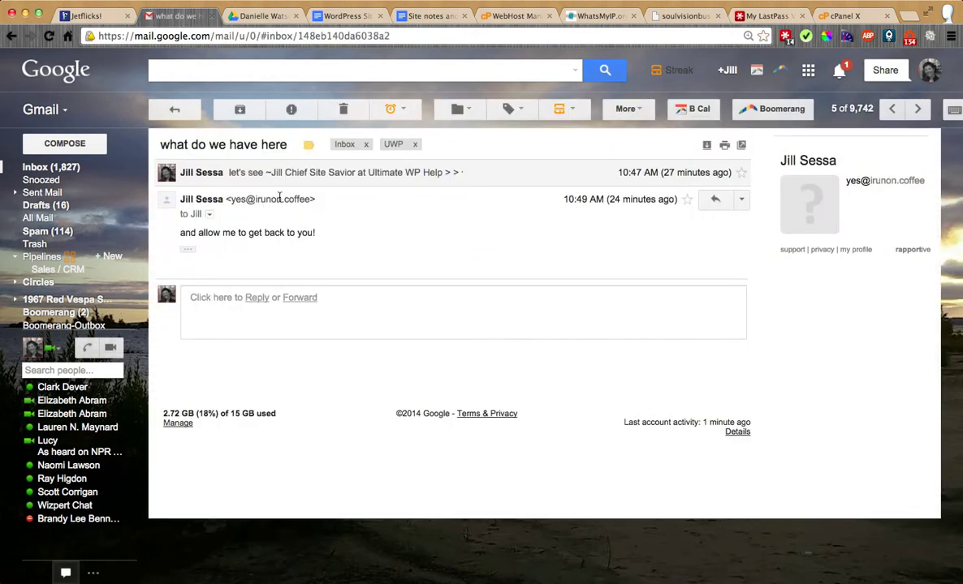
Step: Inspect the sender details of both the earlier message and the latest reply in the thread
click(210, 216)
click(209, 216)
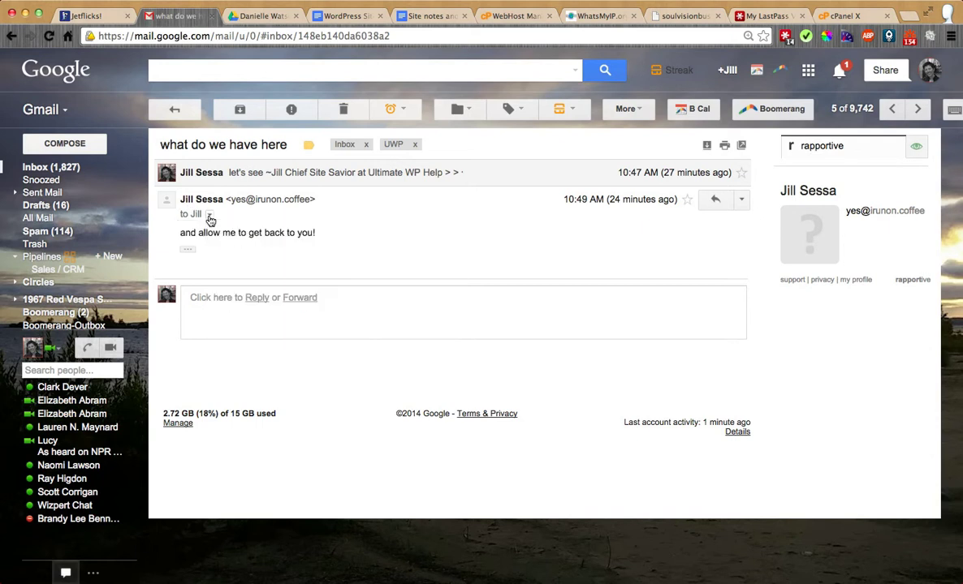
click(274, 174)
click(212, 190)
click(209, 193)
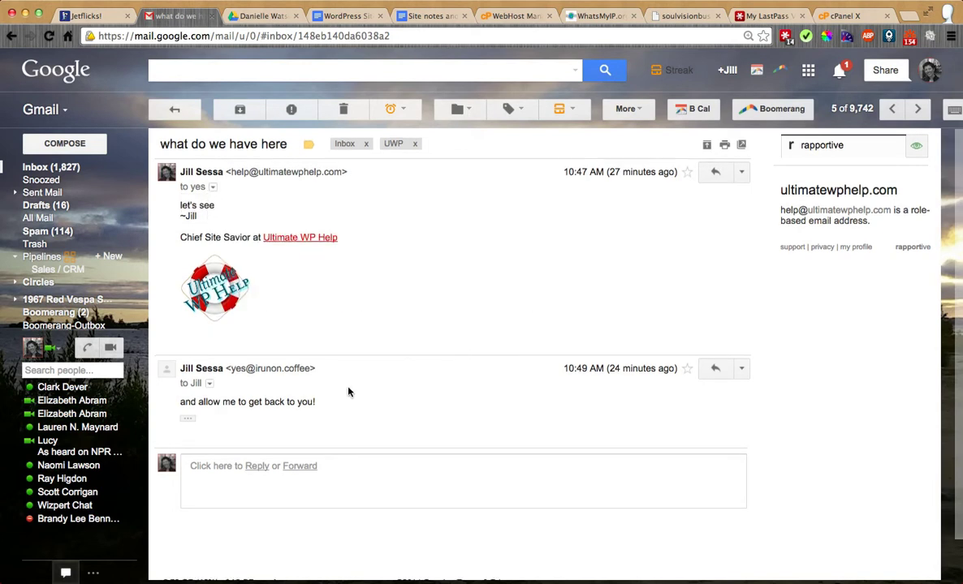
scroll(323, 357, down, 1)
click(208, 339)
click(209, 339)
scroll(386, 306, up, 1)
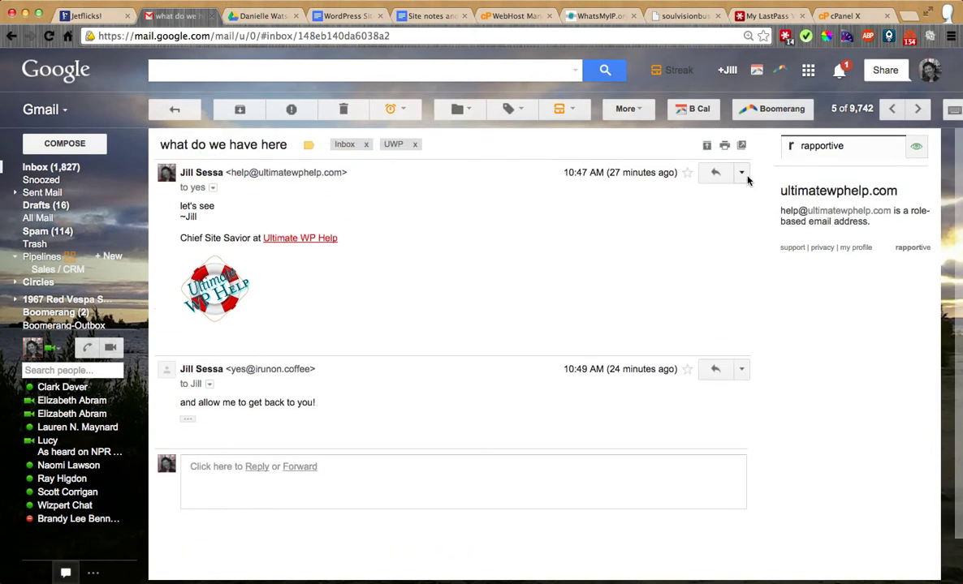
Step: Start a reply to the earlier message and review the From aliases, keeping the current sender
click(715, 174)
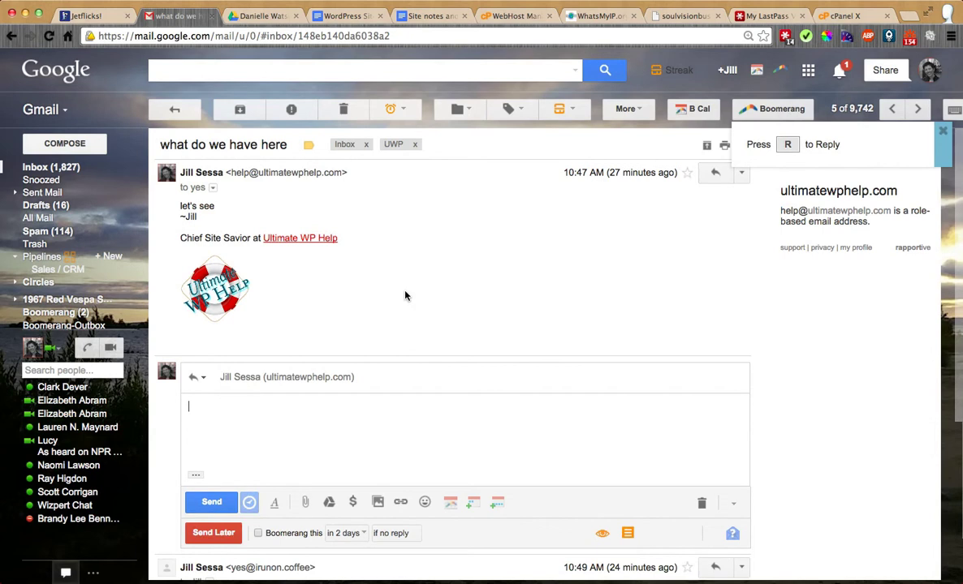
scroll(406, 293, down, 2)
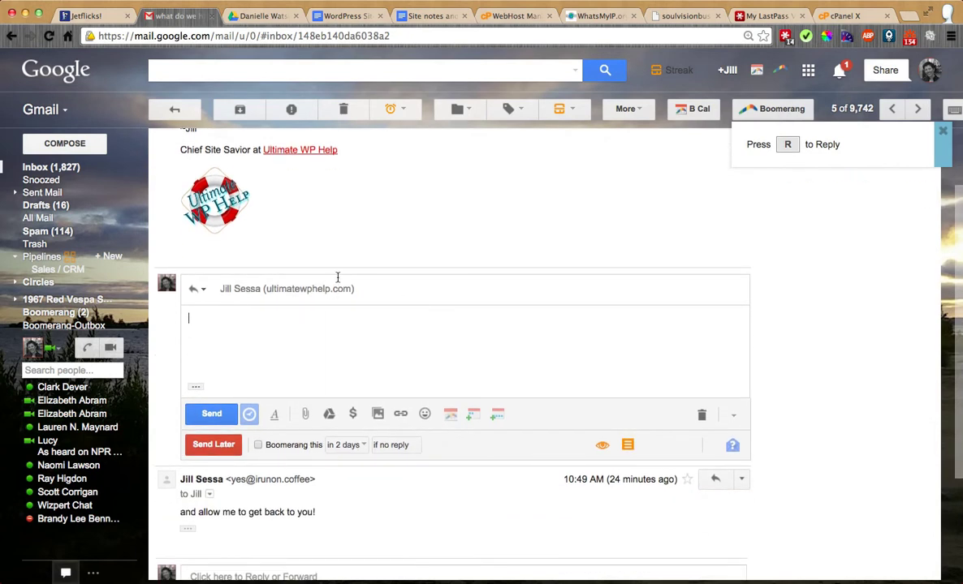
click(372, 290)
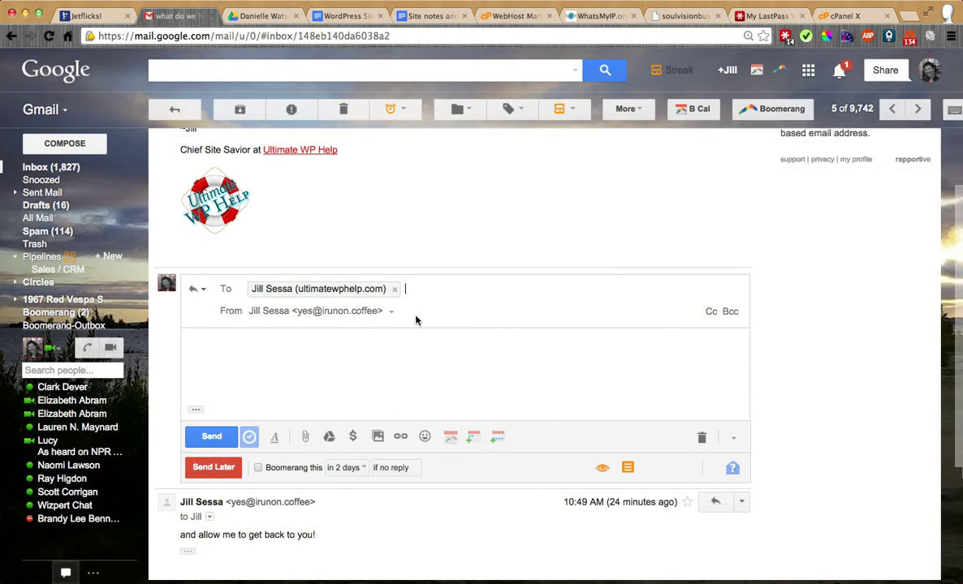
click(391, 311)
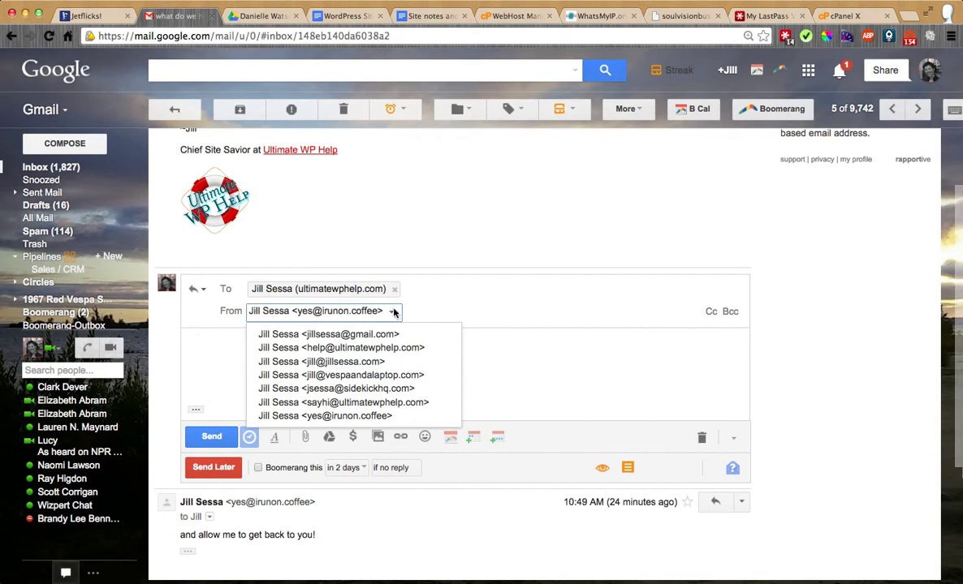
click(392, 313)
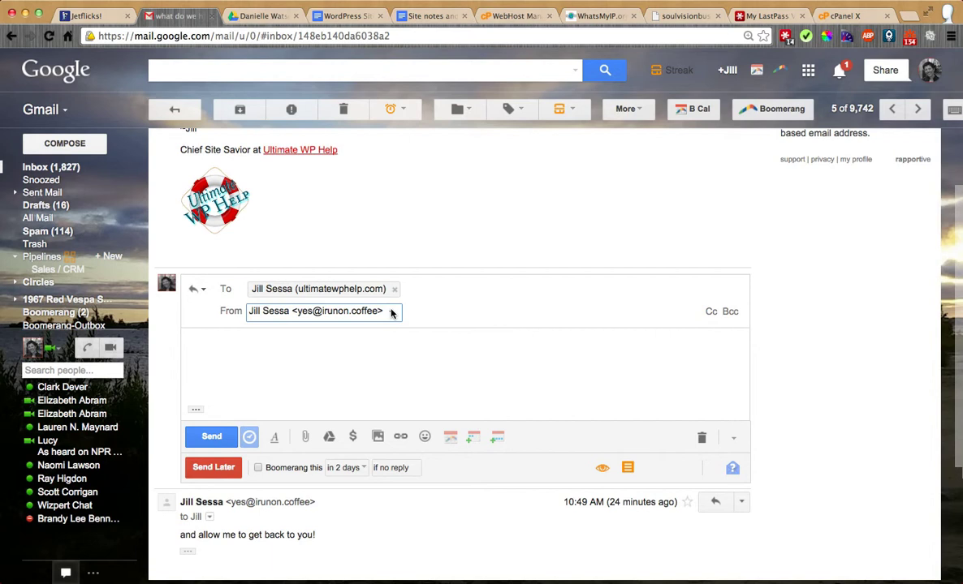
click(392, 314)
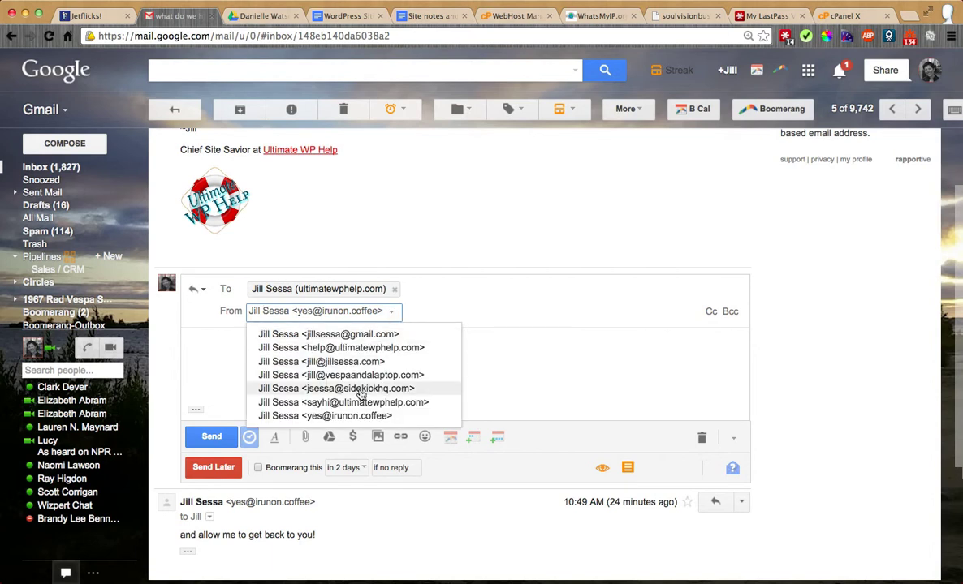
click(390, 314)
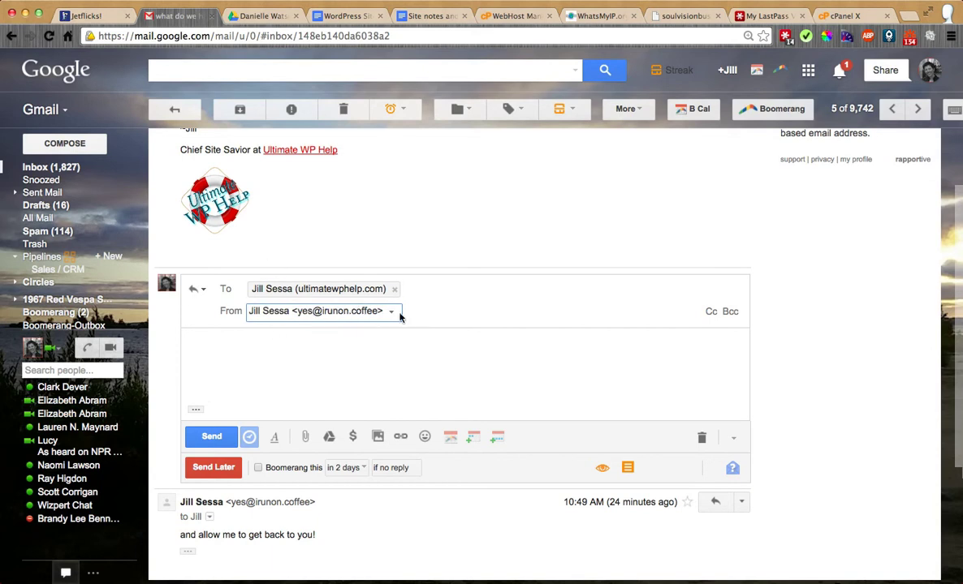
click(70, 170)
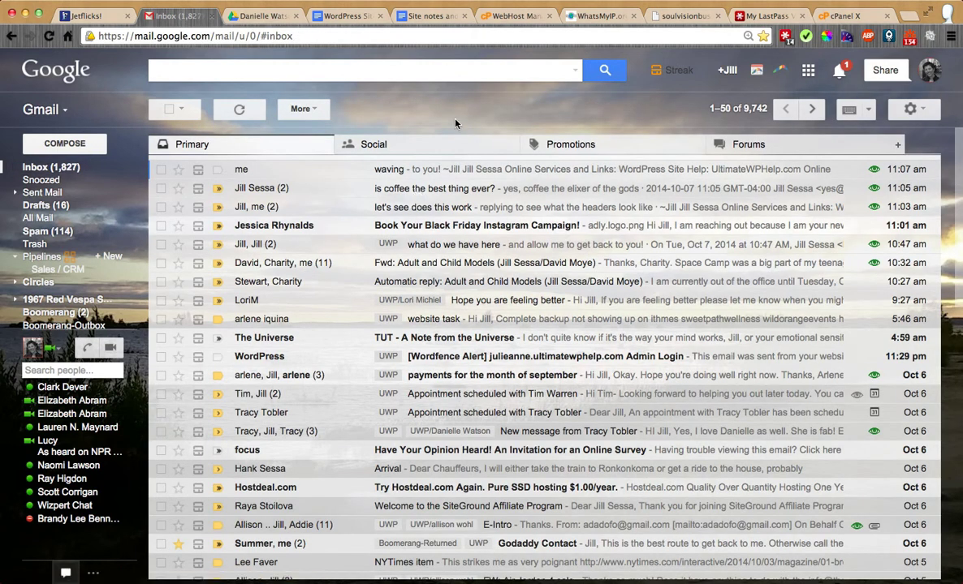